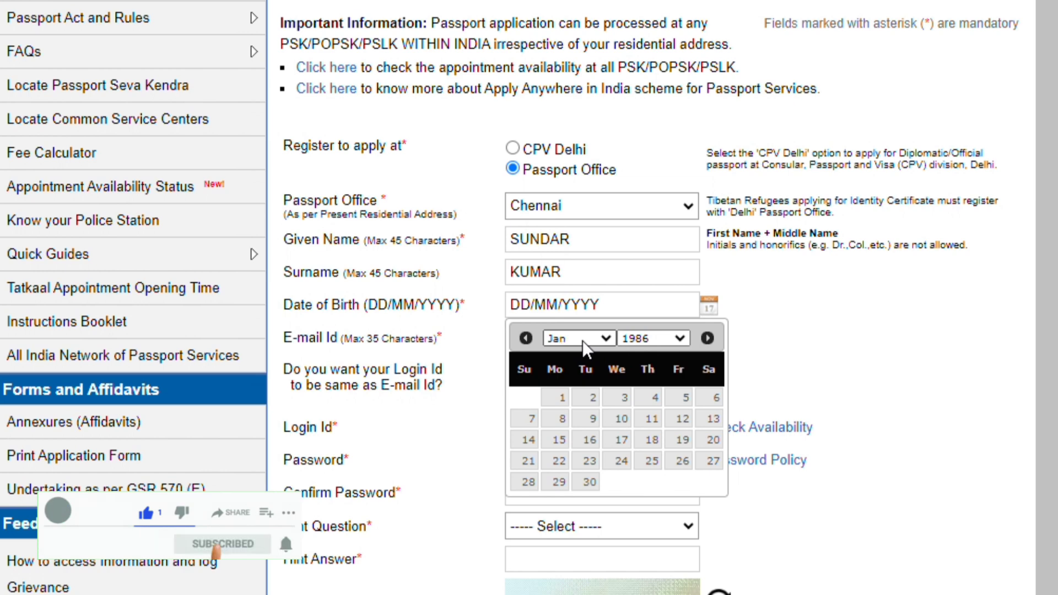
{"action": "left_click", "coordinate": [589, 439]}
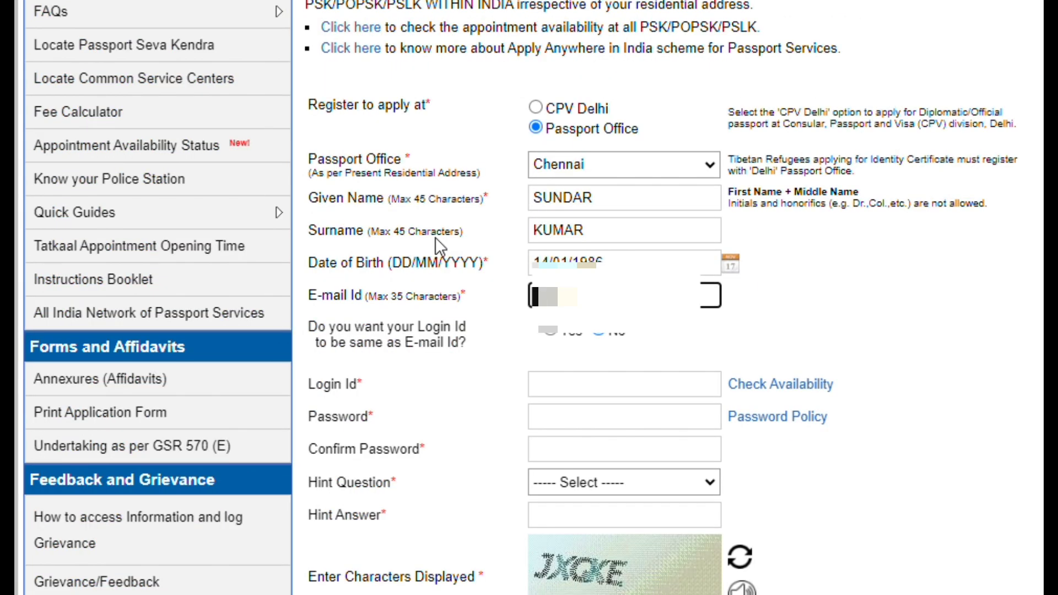
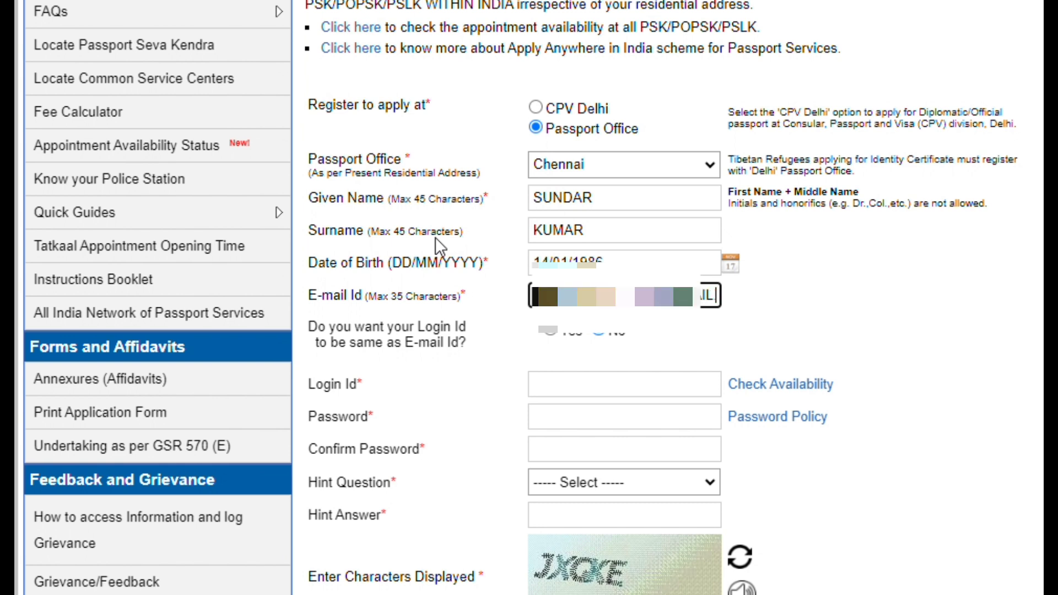
{"action": "key", "text": "Tab"}
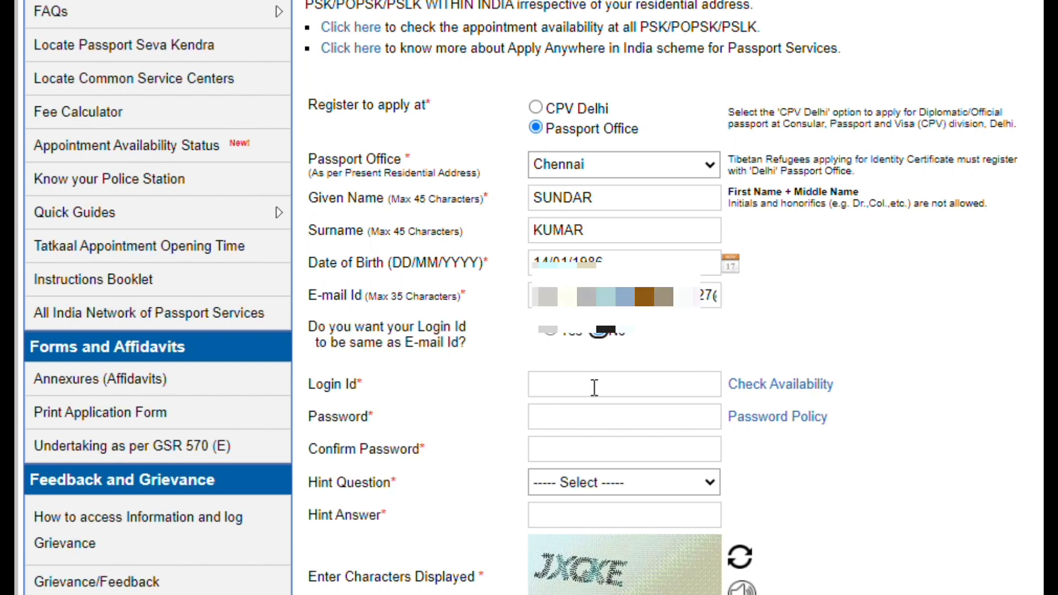
{"action": "left_click", "coordinate": [576, 389]}
{"action": "type", "text": "SUNDAR3474"}
{"action": "key", "text": "Tab"}
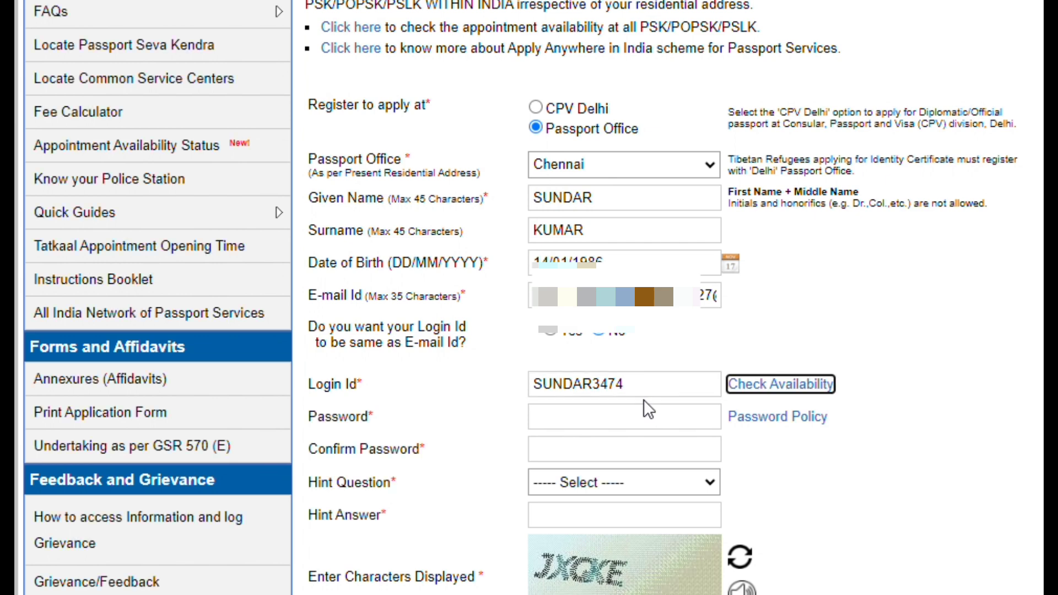
{"action": "left_click", "coordinate": [777, 386]}
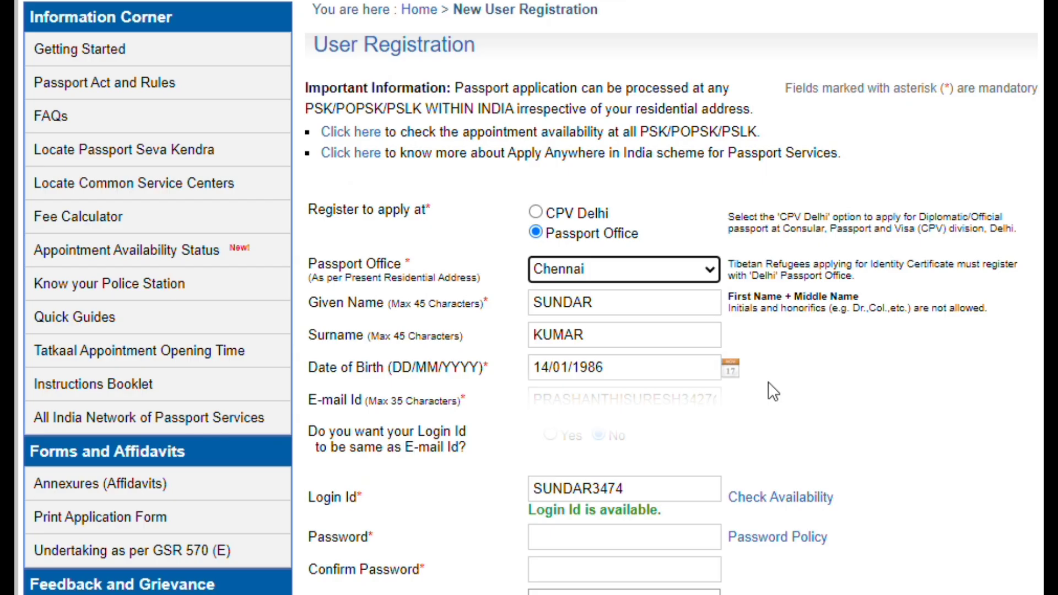
{"action": "scroll", "coordinate": [822, 485], "scroll_direction": "down", "scroll_amount": 4}
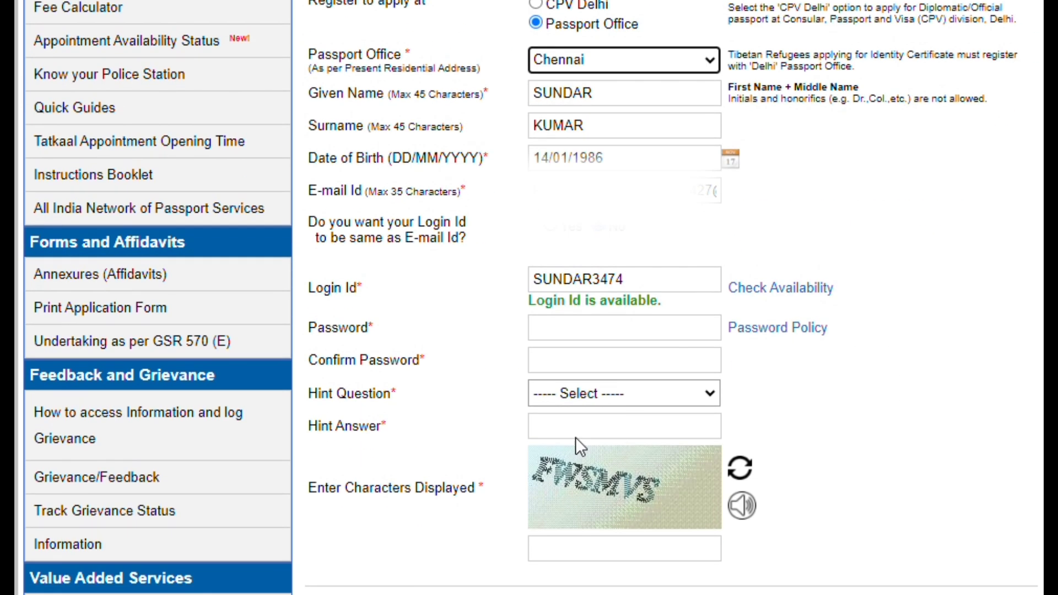
{"action": "left_click", "coordinate": [577, 331]}
{"action": "key", "text": "ctrl+v"}
{"action": "key", "text": "Tab"}
{"action": "key", "text": "Tab"}
{"action": "key", "text": "ctrl+v"}
{"action": "key", "text": "Tab"}
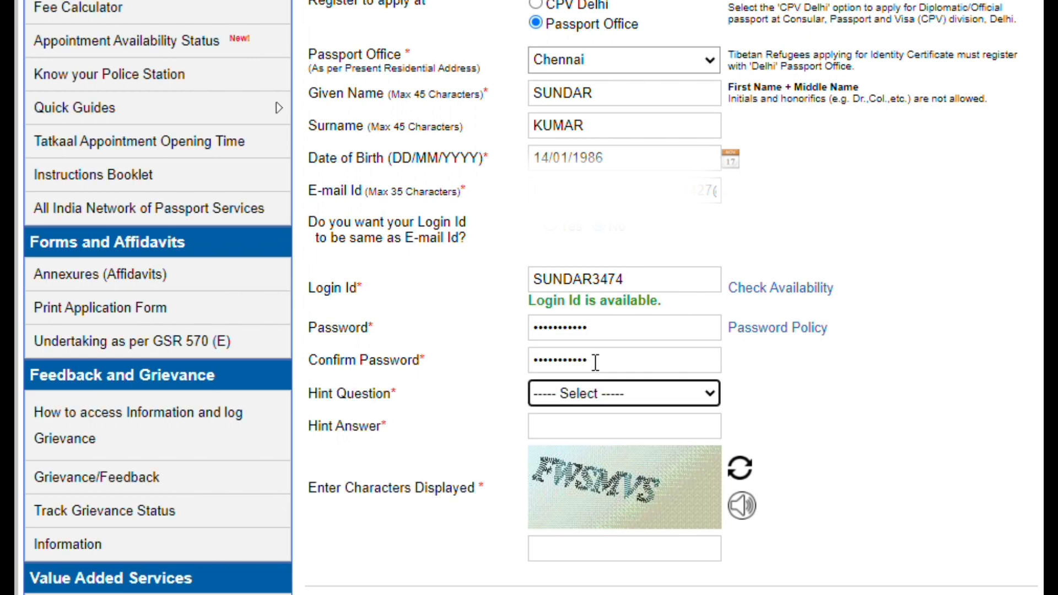
{"action": "key", "text": "Down"}
{"action": "key", "text": "Tab"}
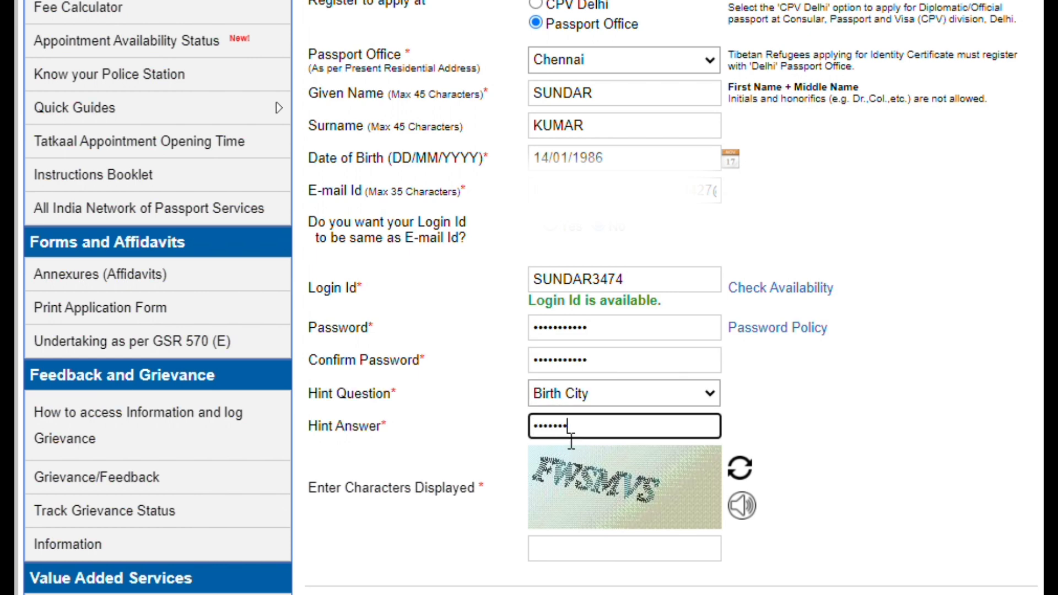
Enter the captcha characters and submit the registration.
{"action": "left_click", "coordinate": [588, 554]}
{"action": "type", "text": "FW"}
{"action": "scroll", "coordinate": [593, 559], "scroll_direction": "down", "scroll_amount": 1}
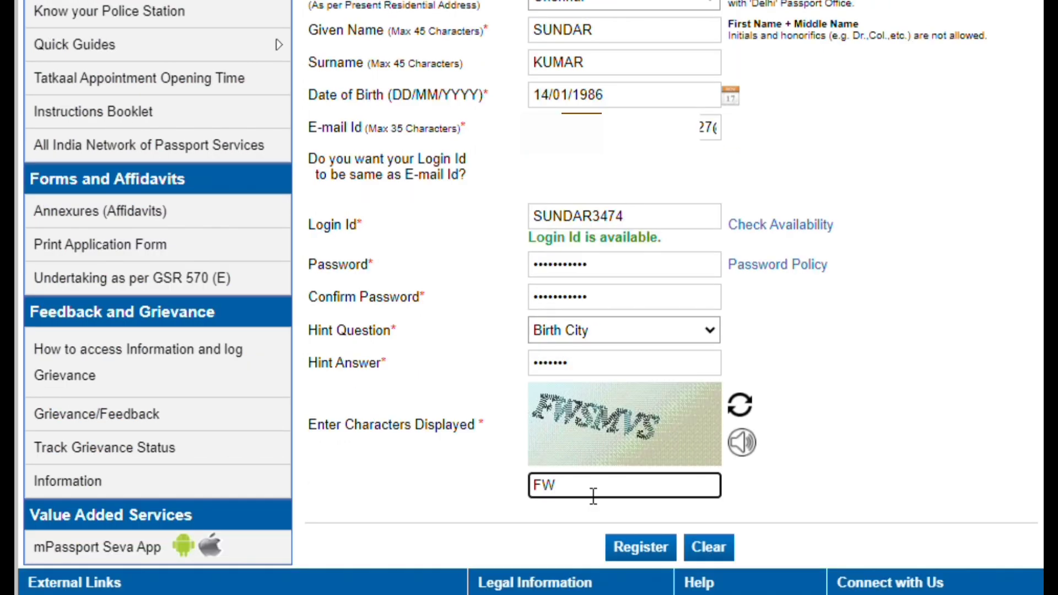
{"action": "type", "text": "SMVS"}
{"action": "left_click", "coordinate": [640, 547]}
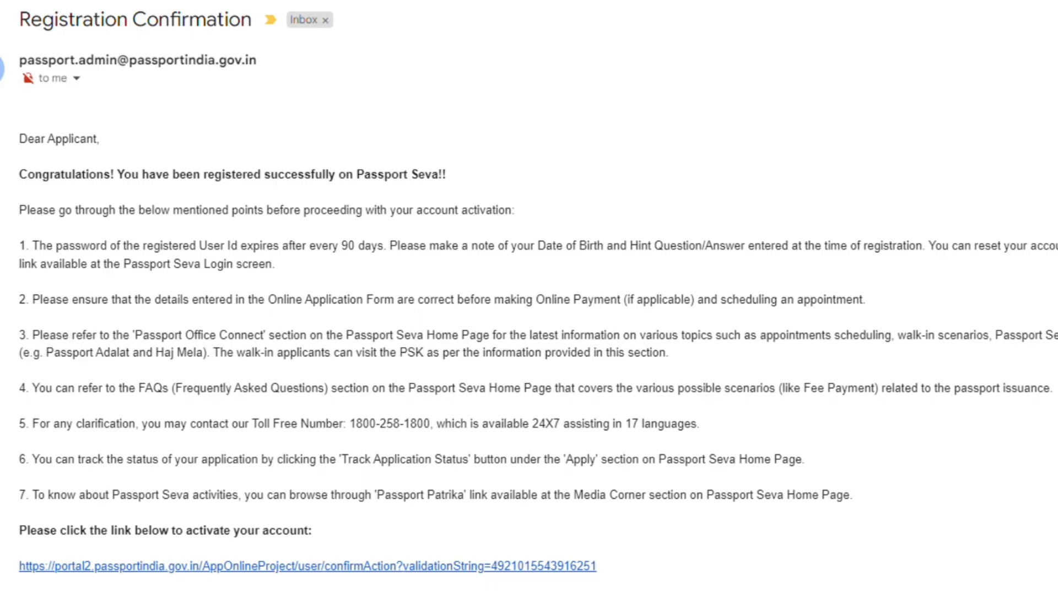
Follow the Registration Confirmation email's activation link, then view the Account Activation email.
{"action": "left_click_drag", "start_coordinate": [18, 19], "coordinate": [253, 20]}
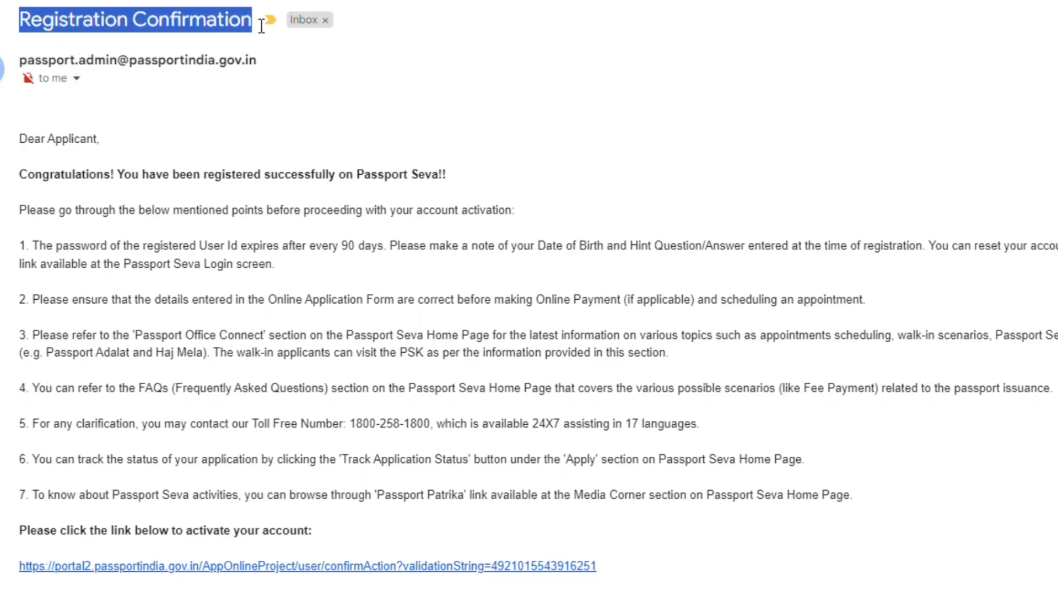
{"action": "left_click", "coordinate": [85, 268]}
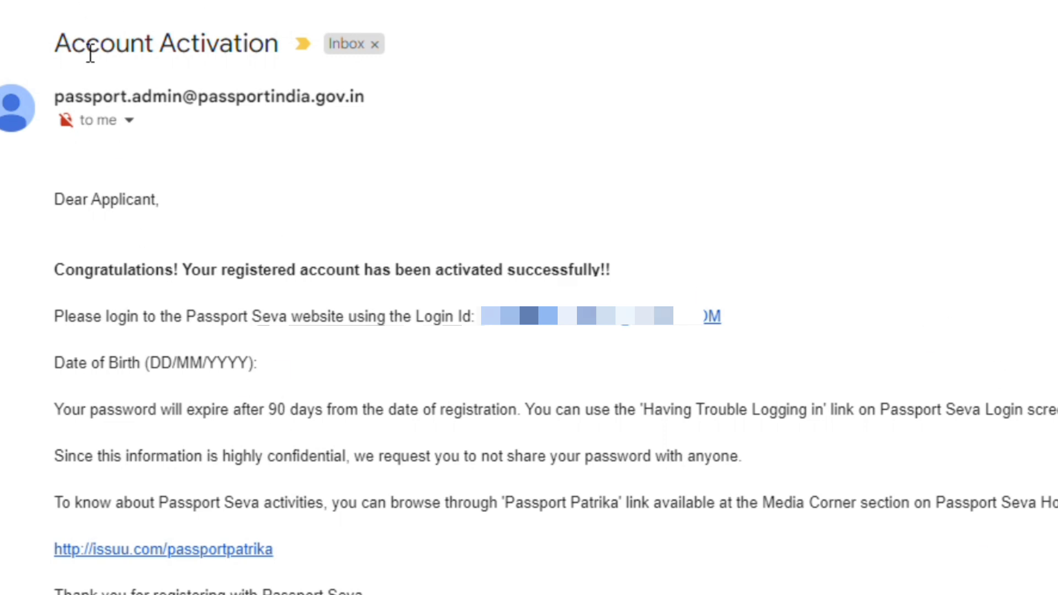
{"action": "triple_click", "coordinate": [87, 44]}
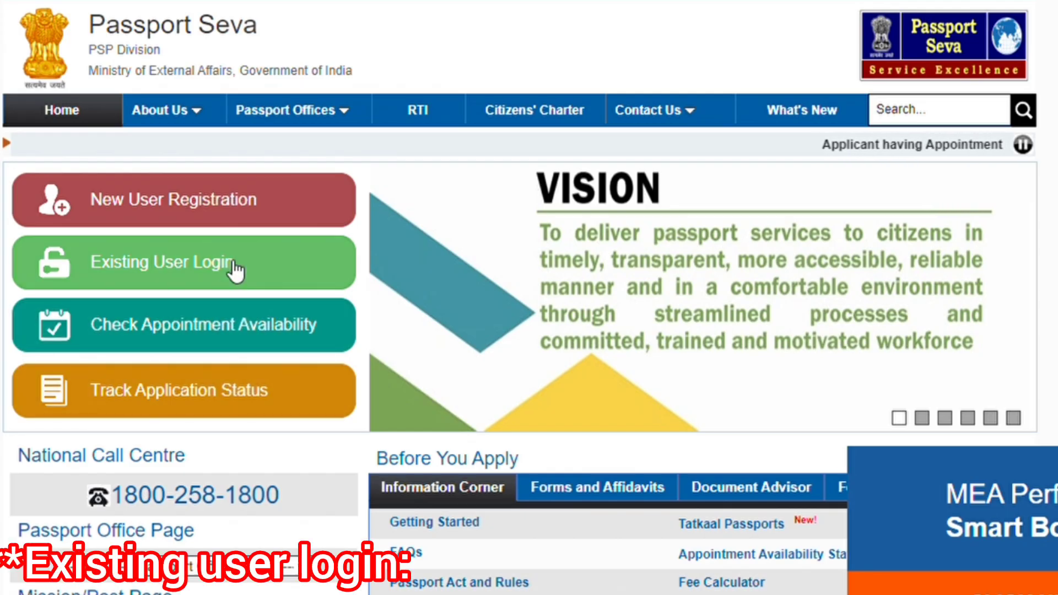
Dismiss the Tatkaal Advisory and log in as an existing user with login ID, password and captcha.
{"action": "left_click", "coordinate": [226, 259]}
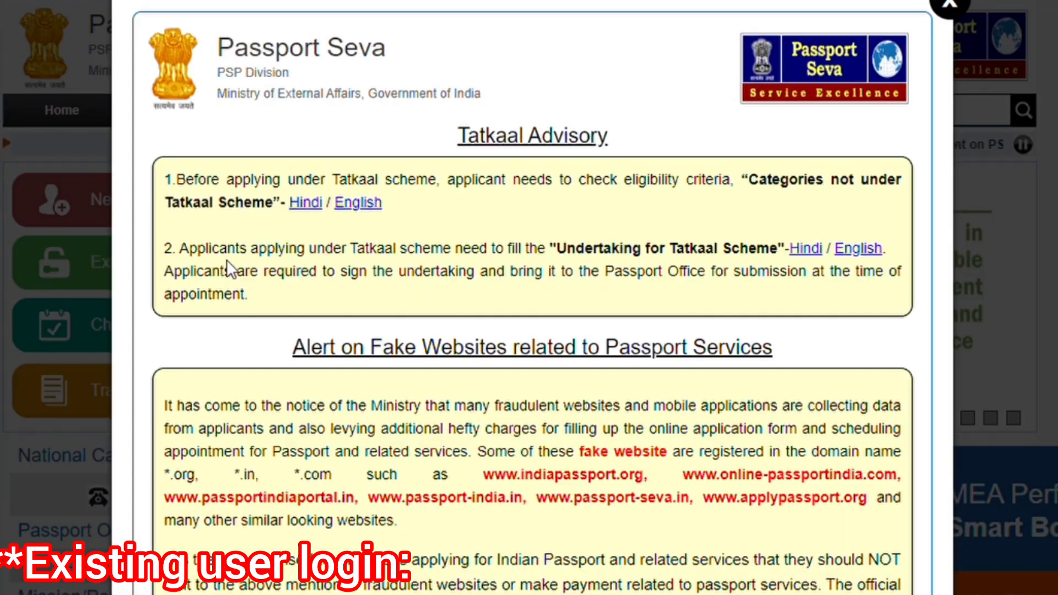
{"action": "left_click", "coordinate": [949, 6]}
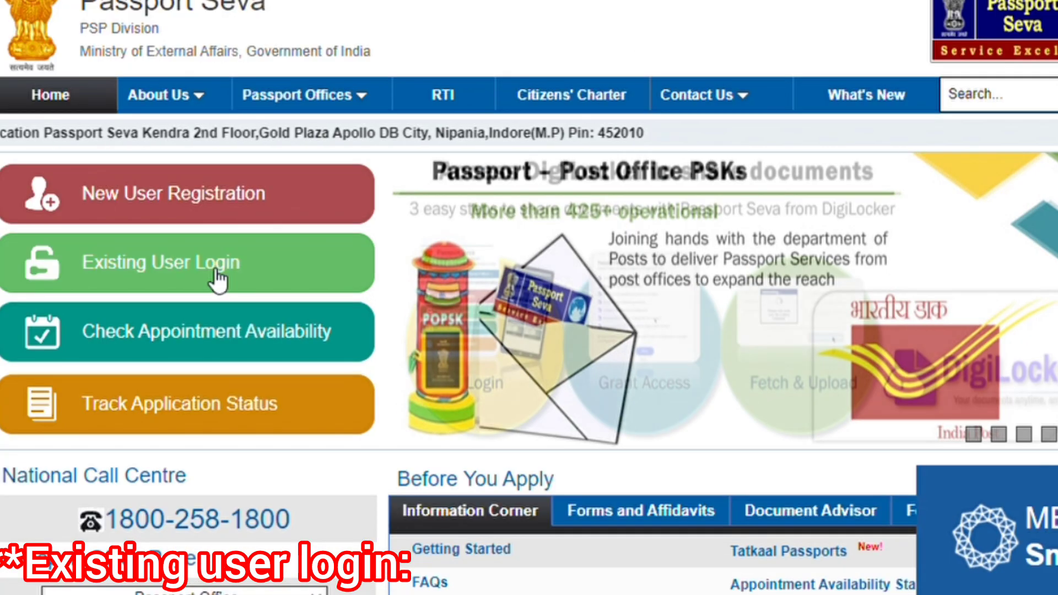
{"action": "left_click", "coordinate": [217, 271]}
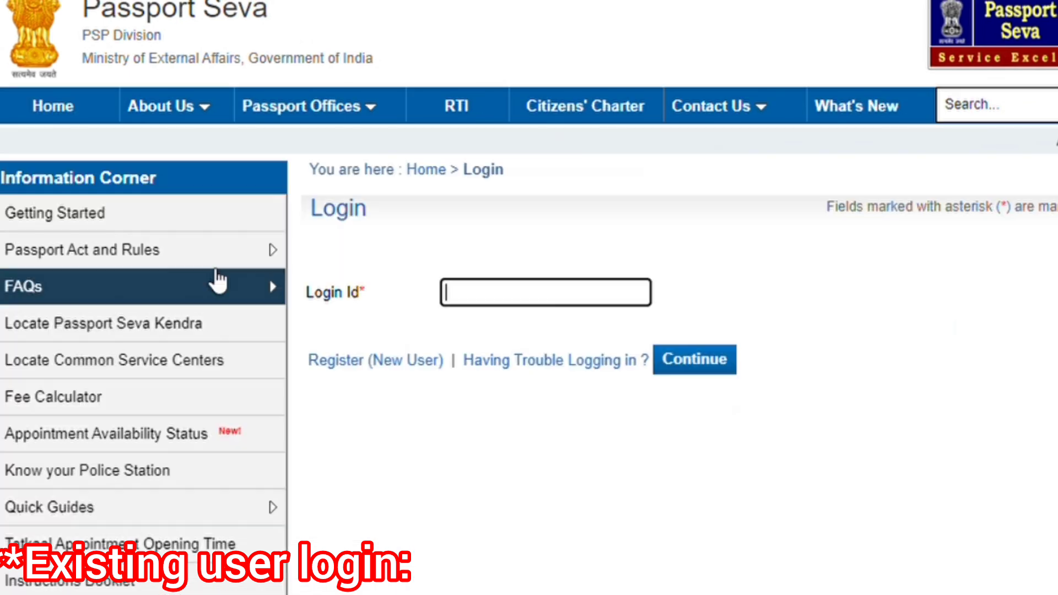
{"action": "left_click", "coordinate": [518, 297]}
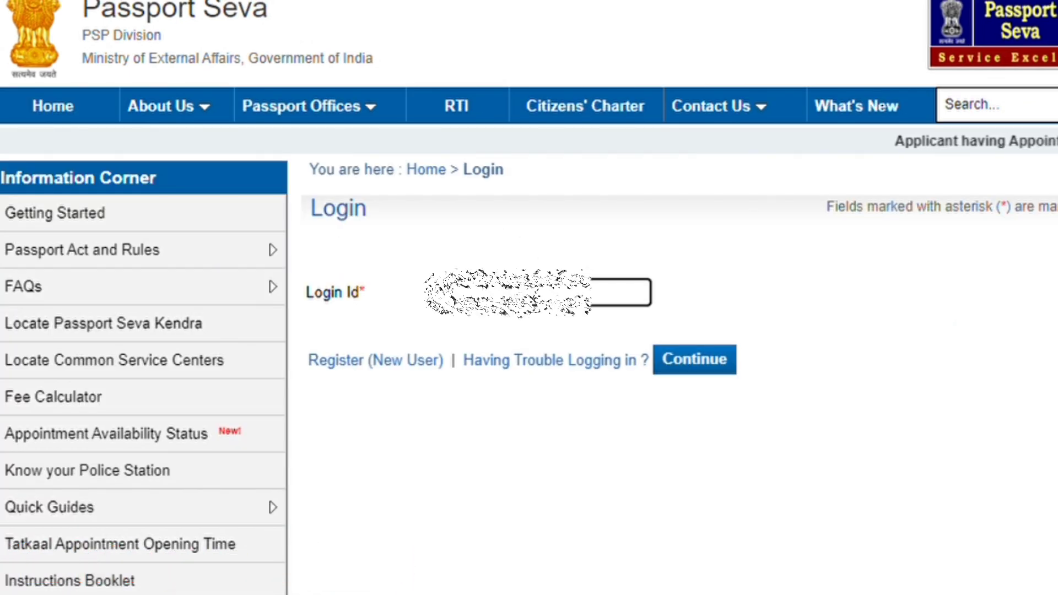
{"action": "left_click", "coordinate": [678, 305]}
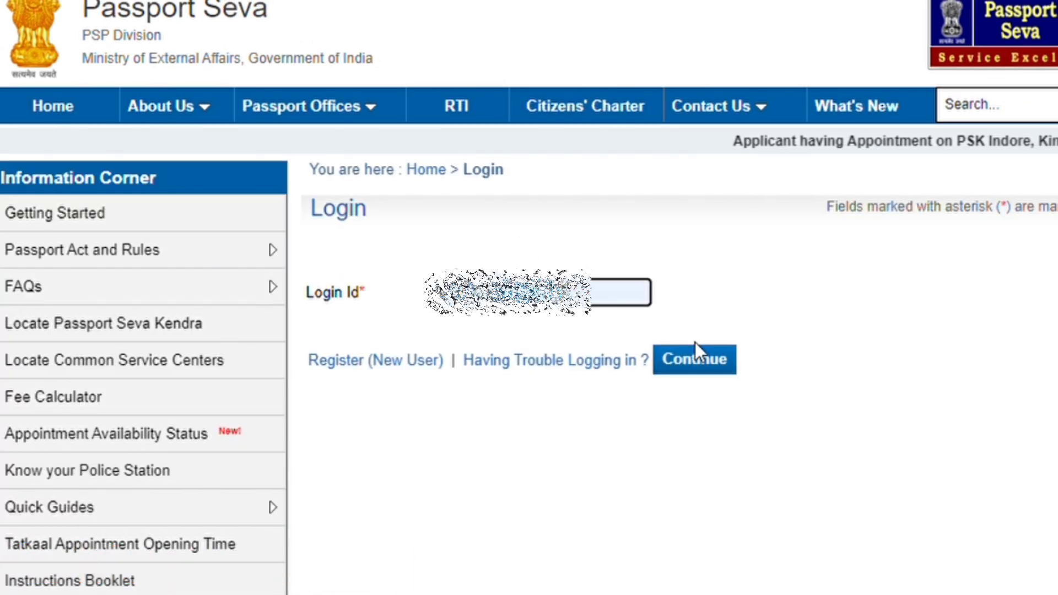
{"action": "left_click", "coordinate": [704, 359]}
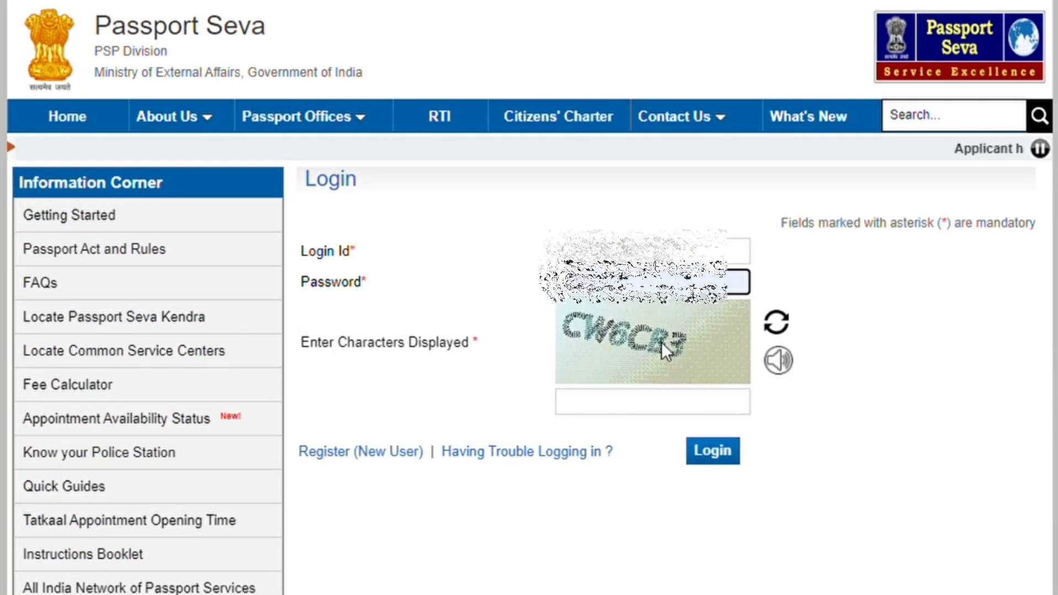
{"action": "left_click", "coordinate": [674, 428]}
{"action": "type", "text": "CW"}
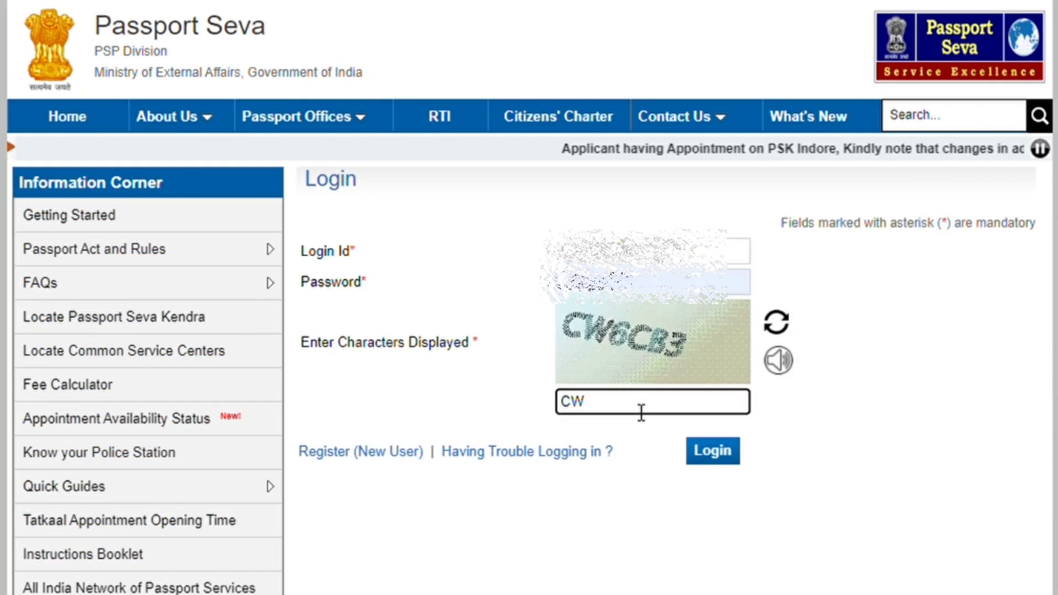
{"action": "type", "text": "6CB3"}
{"action": "left_click", "coordinate": [709, 456]}
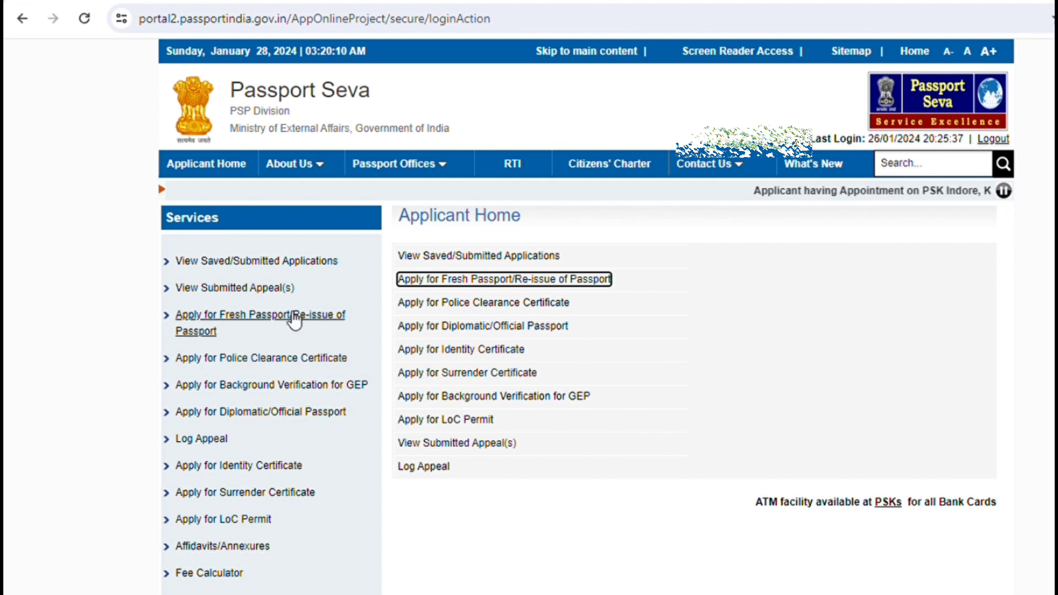
Choose Fresh Passport, Normal processing and a 36-page booklet, then go to Applicant Details.
{"action": "left_click", "coordinate": [295, 322]}
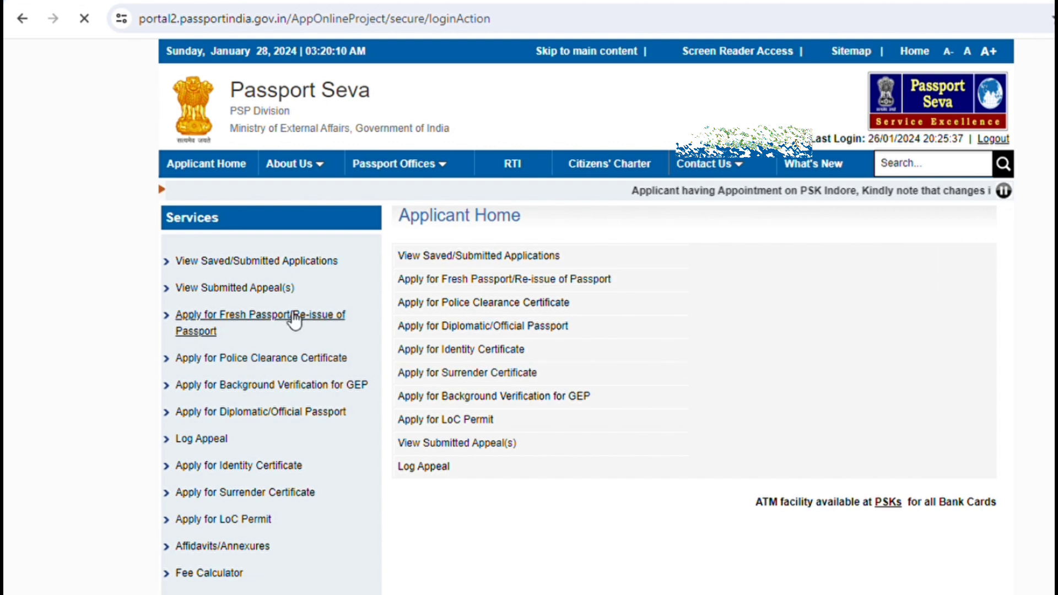
{"action": "scroll", "coordinate": [568, 345], "scroll_direction": "down", "scroll_amount": 4}
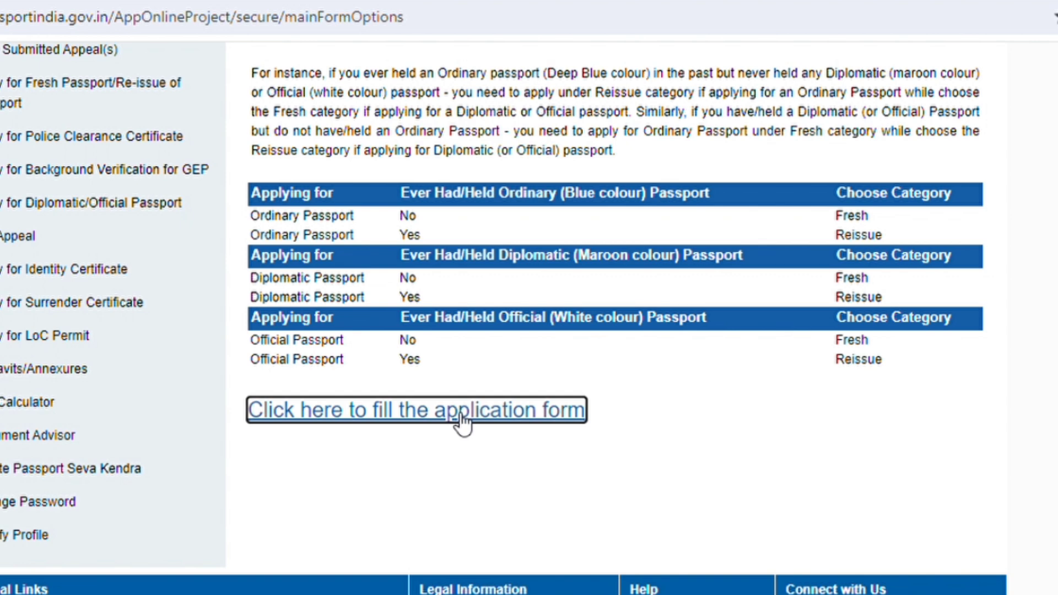
{"action": "left_click", "coordinate": [462, 422]}
{"action": "left_click", "coordinate": [552, 414]}
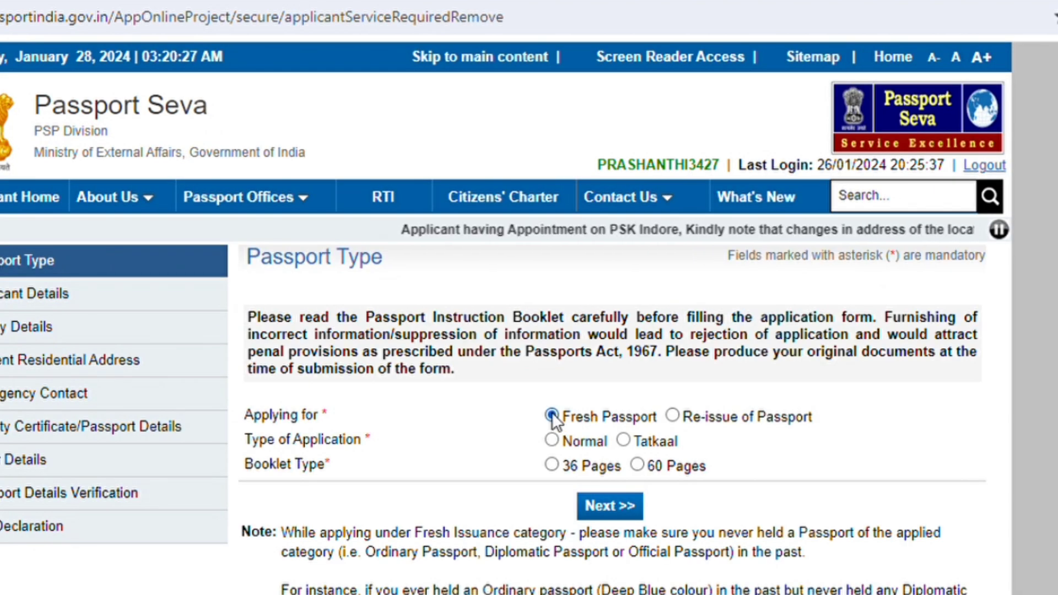
{"action": "left_click", "coordinate": [551, 439]}
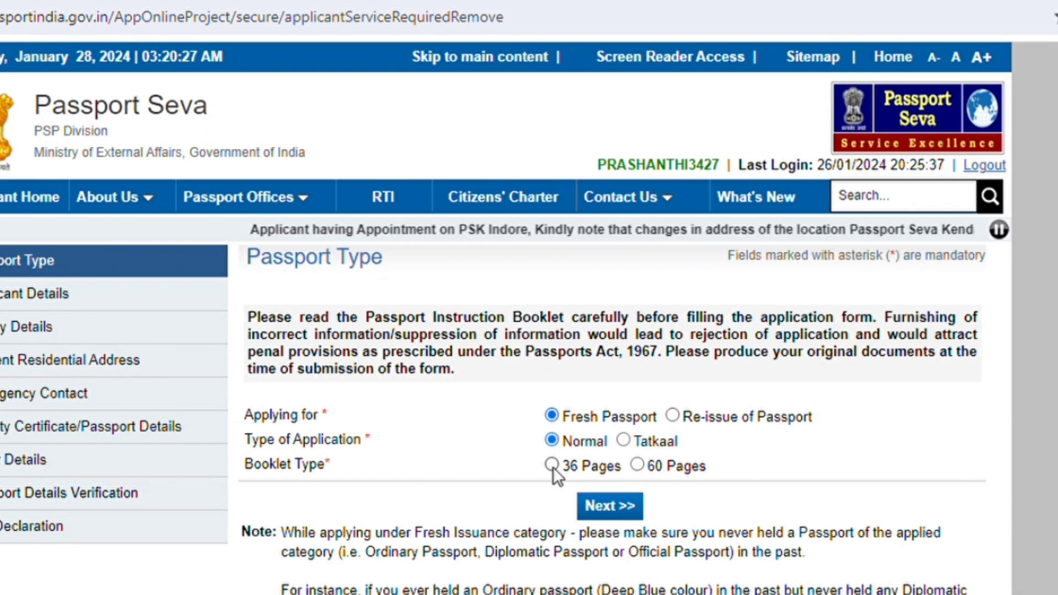
{"action": "left_click", "coordinate": [552, 466]}
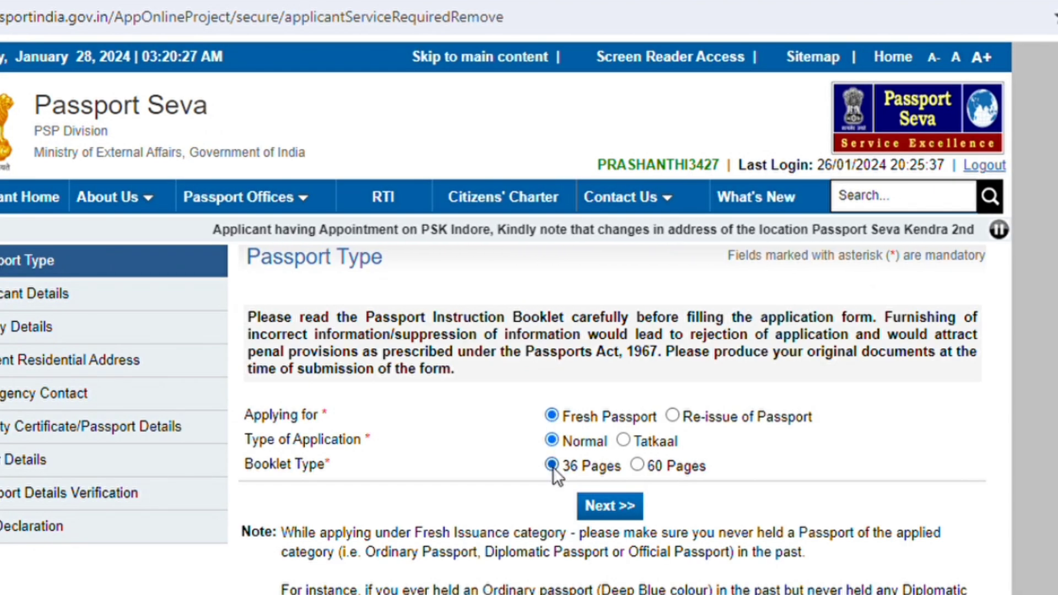
{"action": "left_click", "coordinate": [609, 506]}
Enter the applicant's given name and surname, mark male, and answer No to other or changed names.
{"action": "type", "text": "SUDHAKAR"}
{"action": "key", "text": "Tab"}
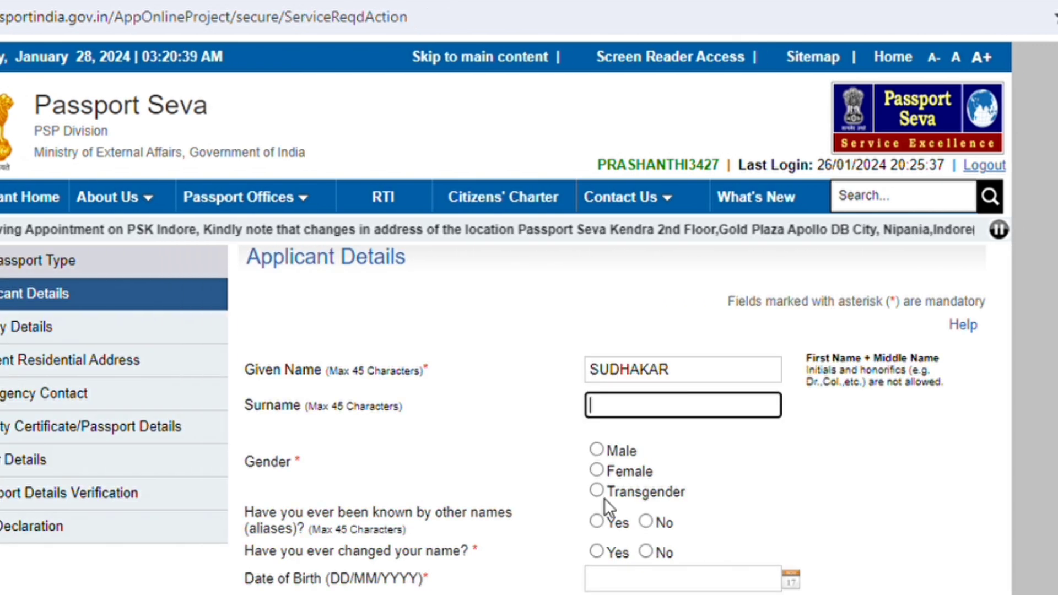
{"action": "type", "text": "M"}
{"action": "key", "text": "Tab"}
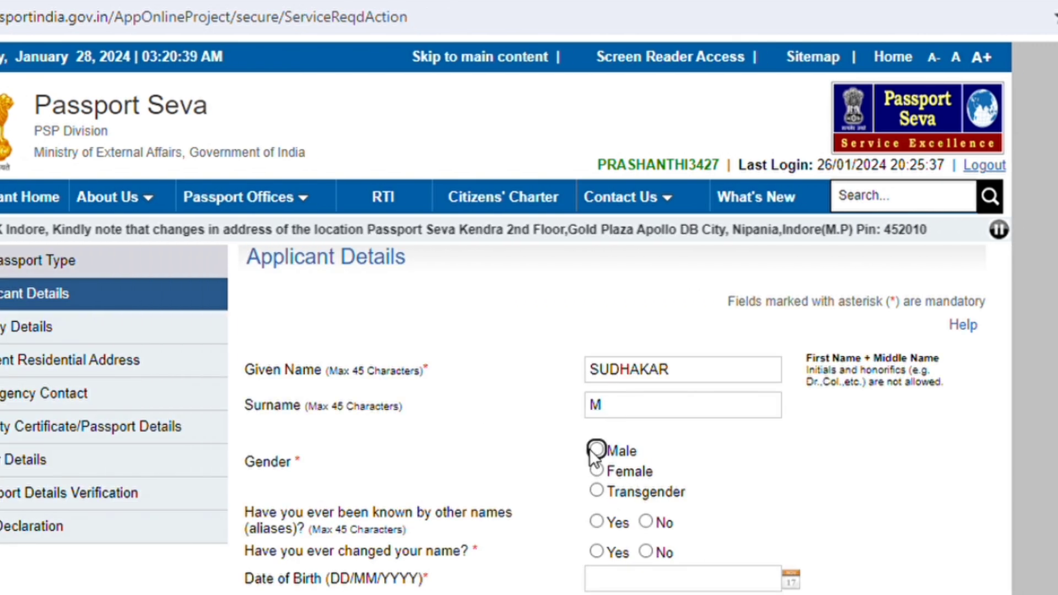
{"action": "left_click", "coordinate": [592, 450]}
{"action": "scroll", "coordinate": [741, 480], "scroll_direction": "down", "scroll_amount": 2}
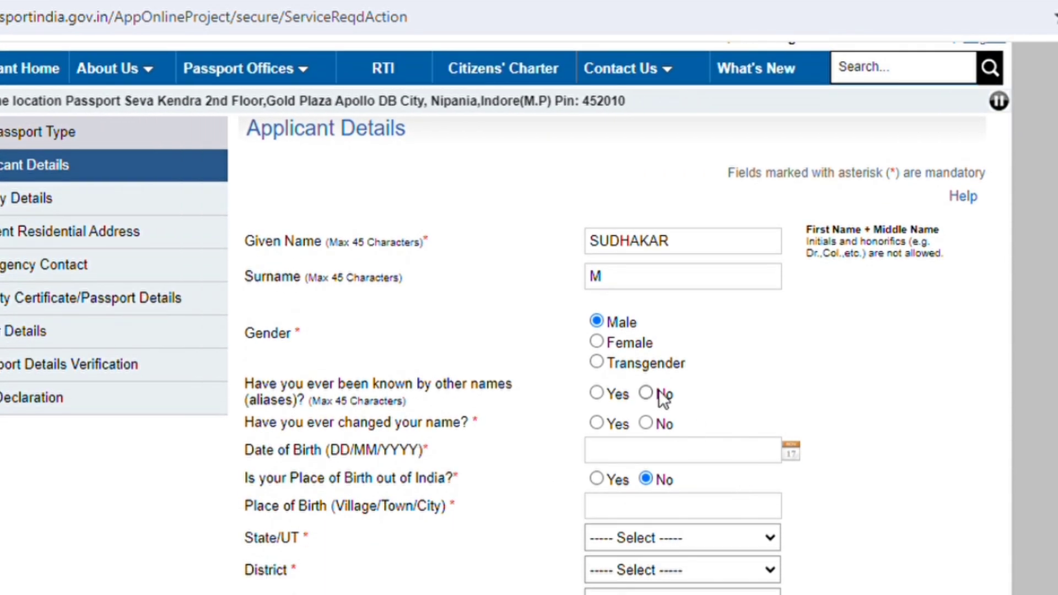
{"action": "left_click", "coordinate": [647, 392]}
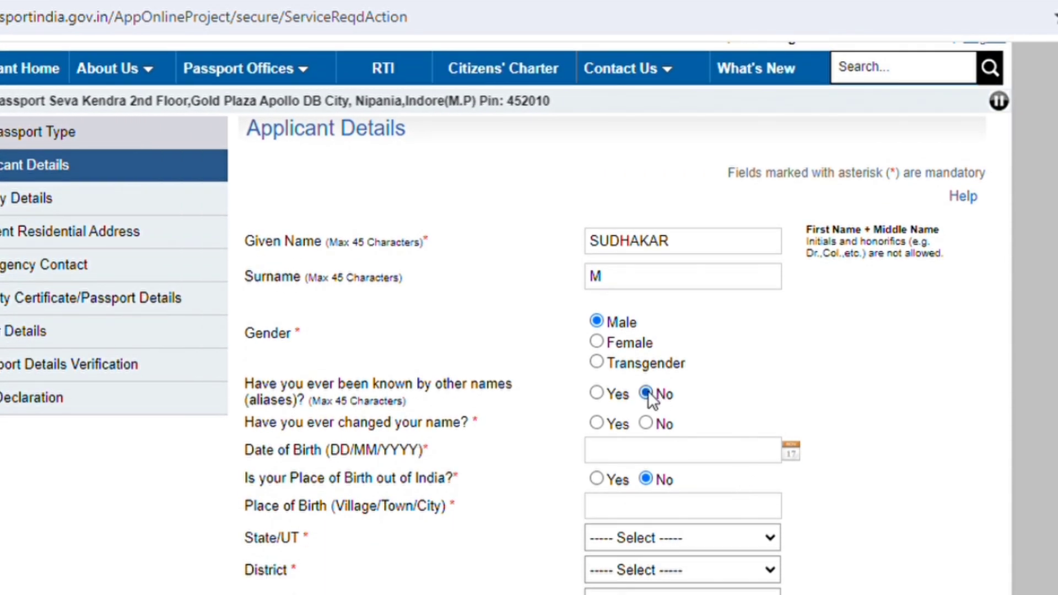
{"action": "left_click", "coordinate": [645, 422]}
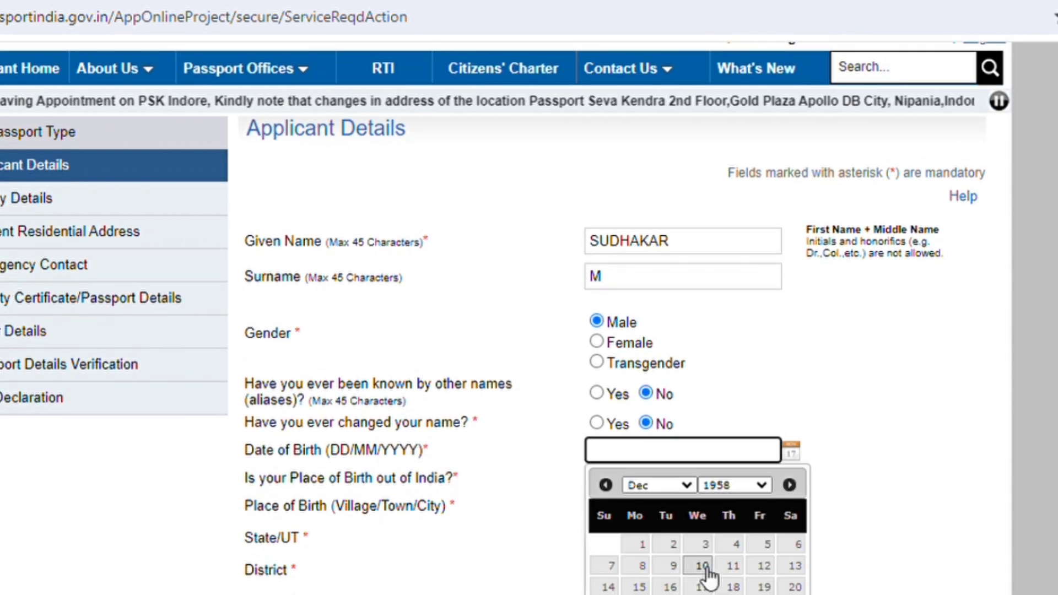
{"action": "left_click", "coordinate": [701, 567]}
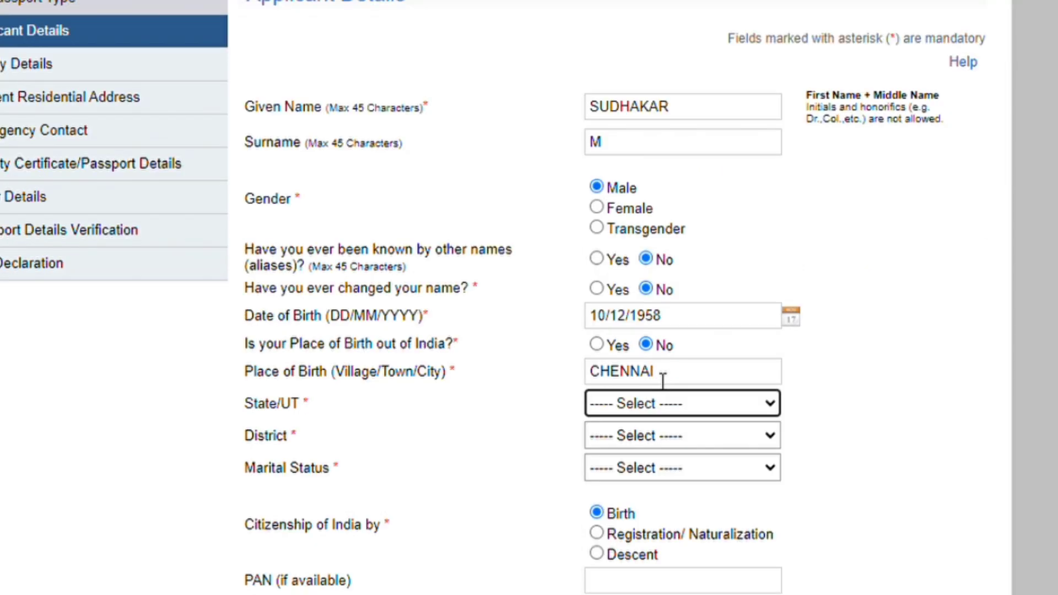
{"action": "key", "text": "t"}
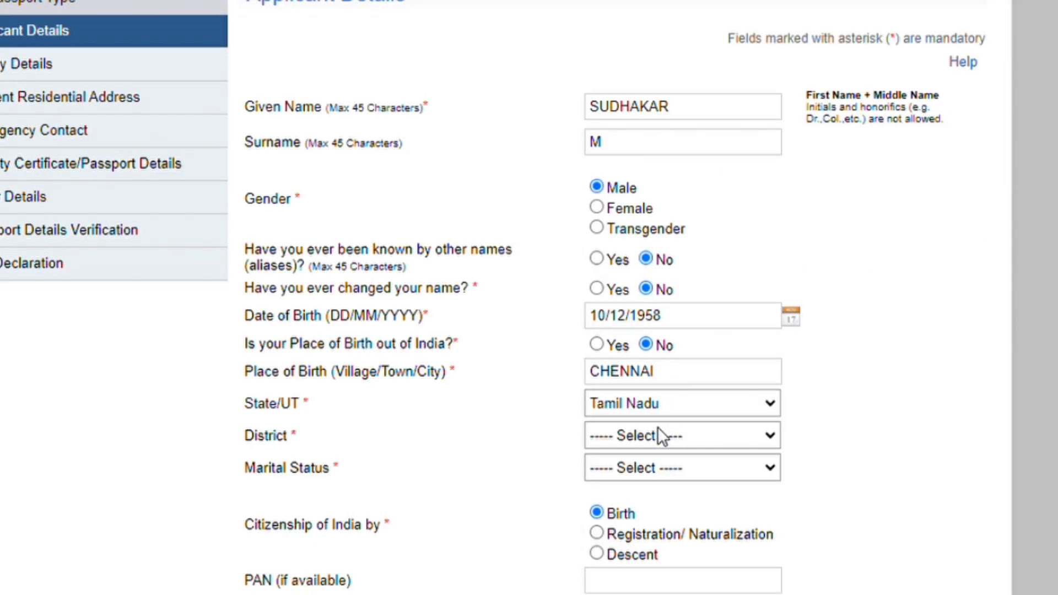
{"action": "key", "text": "c"}
{"action": "left_click", "coordinate": [657, 428]}
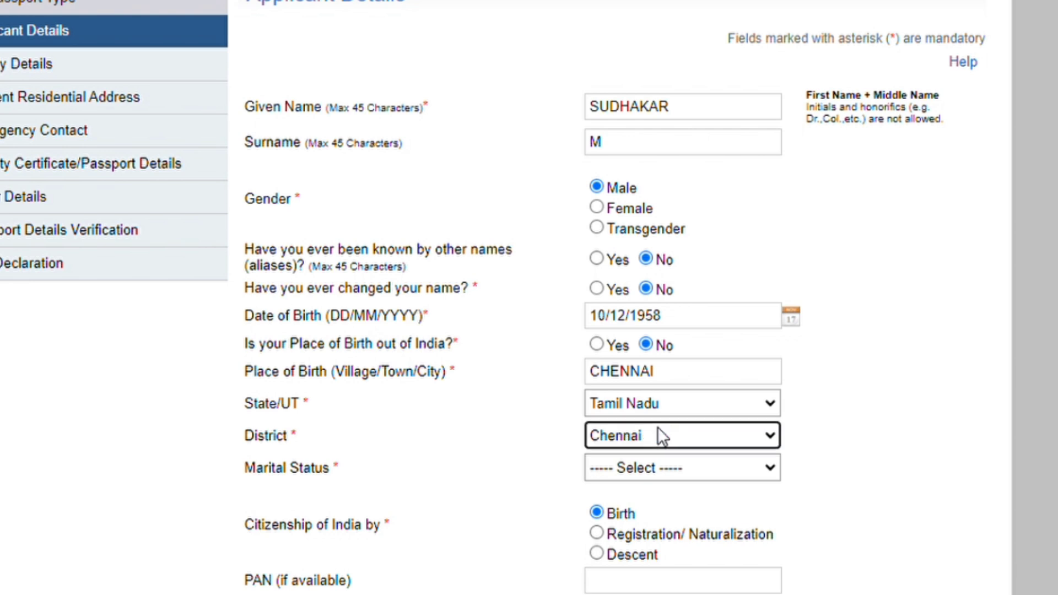
{"action": "key", "text": "w"}
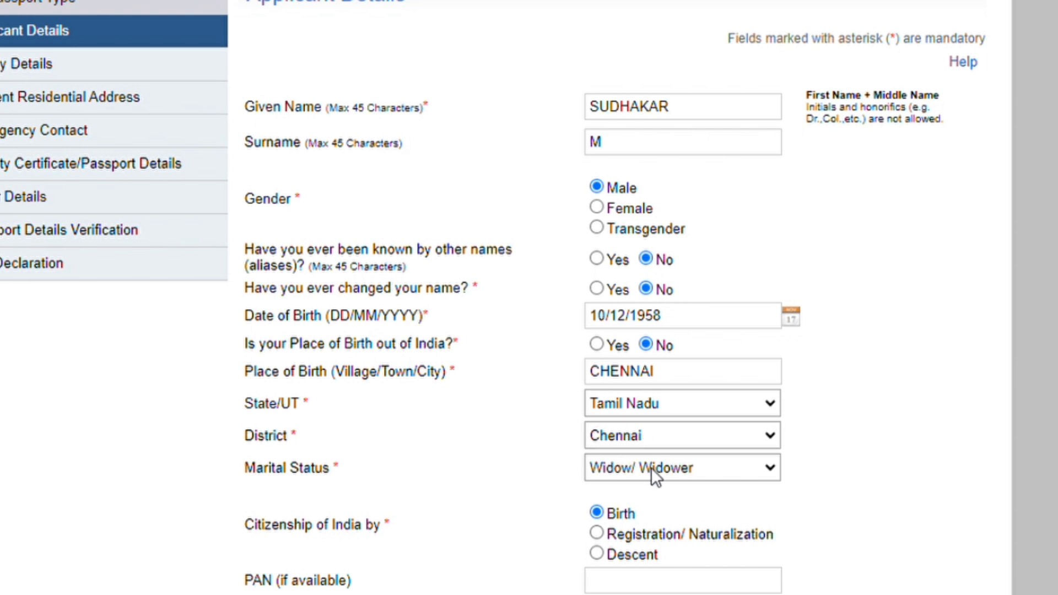
{"action": "key", "text": "s"}
{"action": "key", "text": "m"}
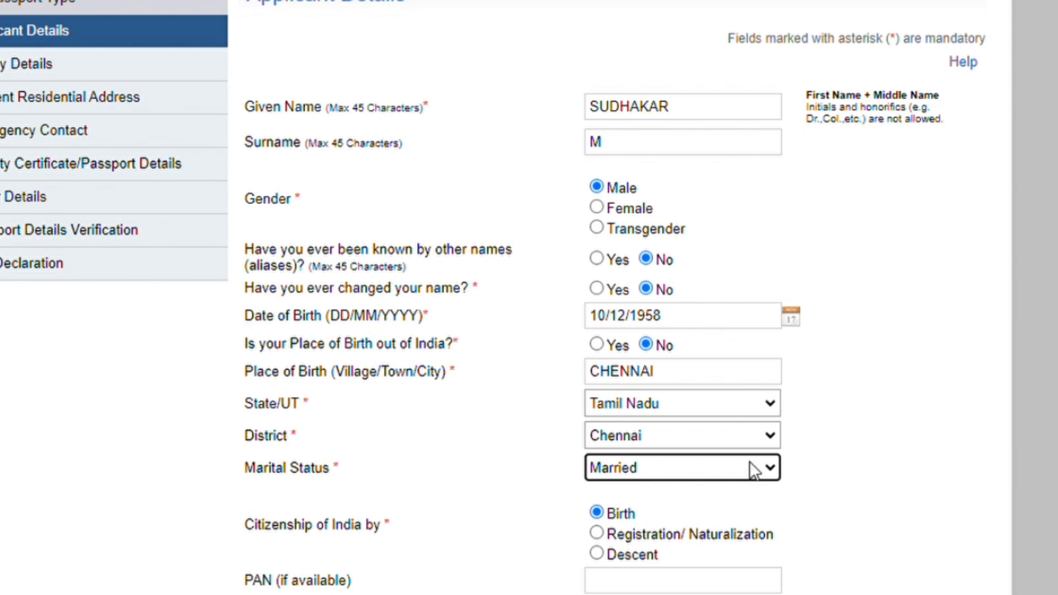
{"action": "left_click", "coordinate": [823, 461]}
Enter the PAN, choose Self Employed, and answer No to spouse being a government servant.
{"action": "scroll", "coordinate": [738, 264], "scroll_direction": "down", "scroll_amount": 6}
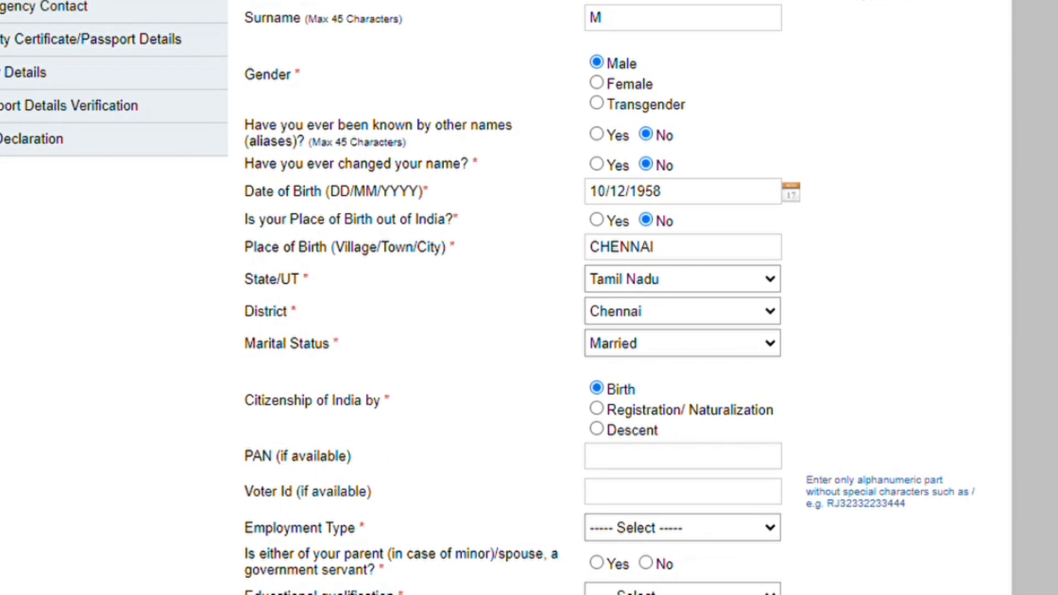
{"action": "left_click", "coordinate": [738, 262]}
{"action": "type", "text": "GV"}
{"action": "left_click", "coordinate": [744, 265]}
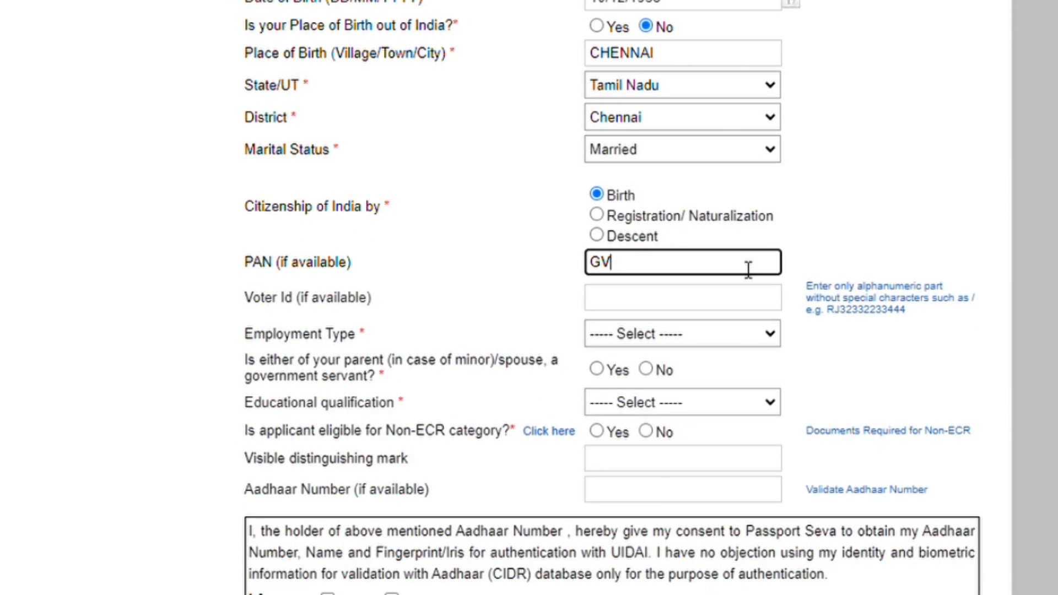
{"action": "type", "text": "WPS"}
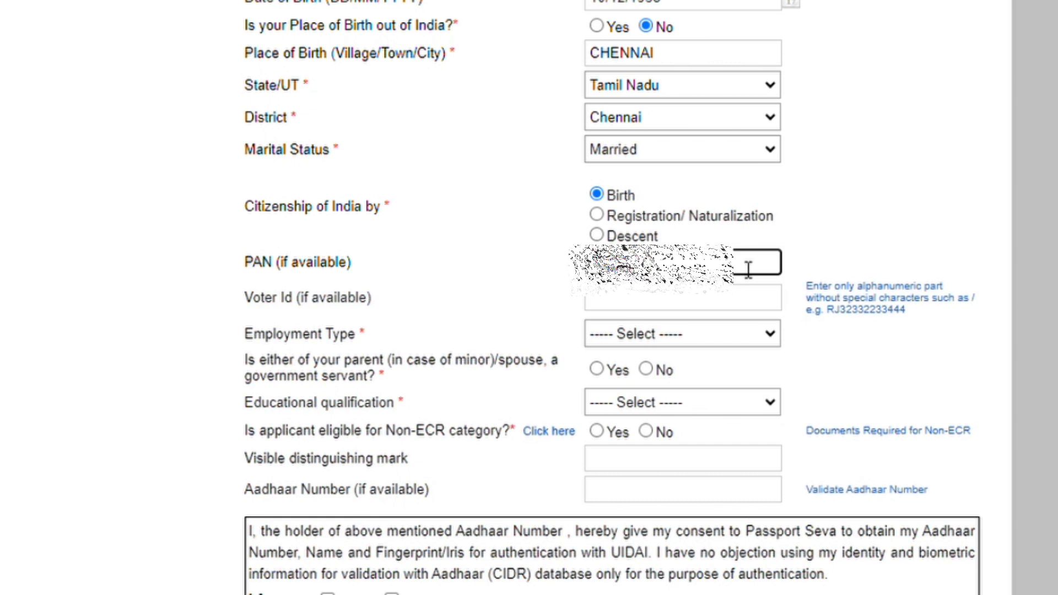
{"action": "left_click", "coordinate": [649, 333]}
{"action": "scroll", "coordinate": [651, 334], "scroll_direction": "down", "scroll_amount": 10}
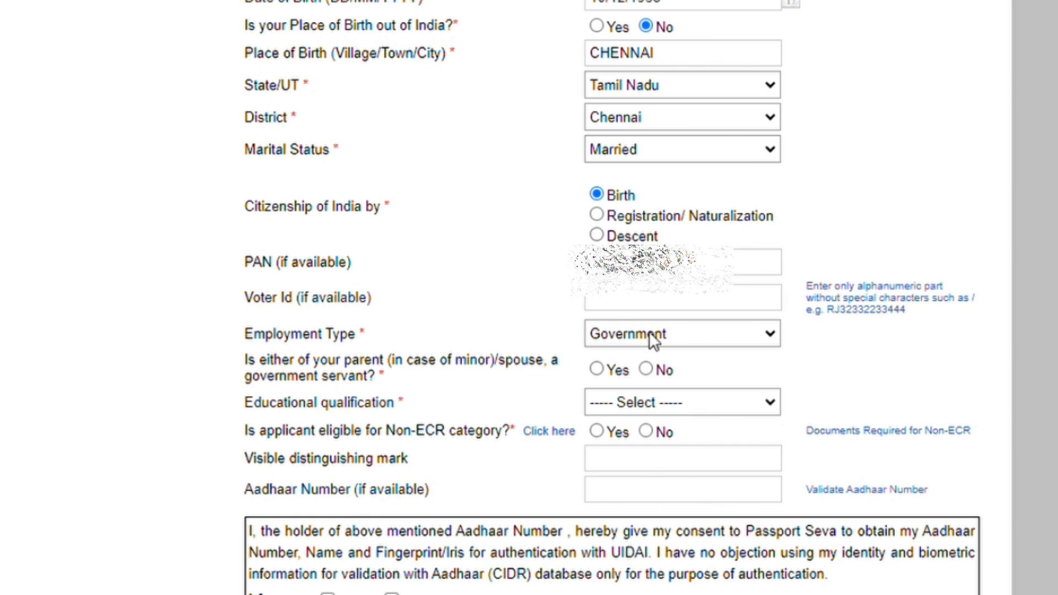
{"action": "left_click", "coordinate": [650, 333]}
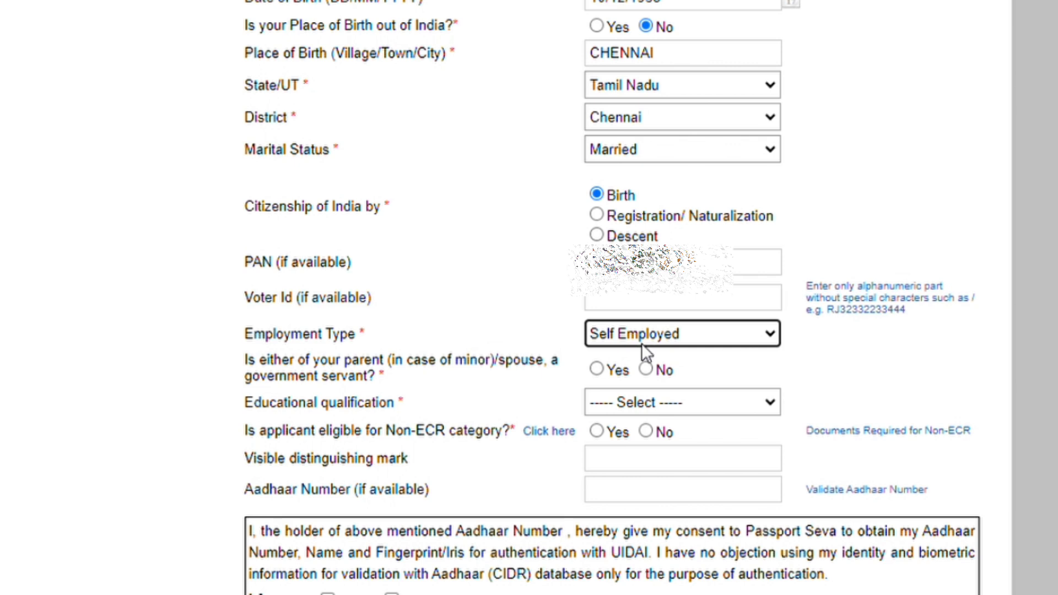
{"action": "left_click", "coordinate": [645, 369]}
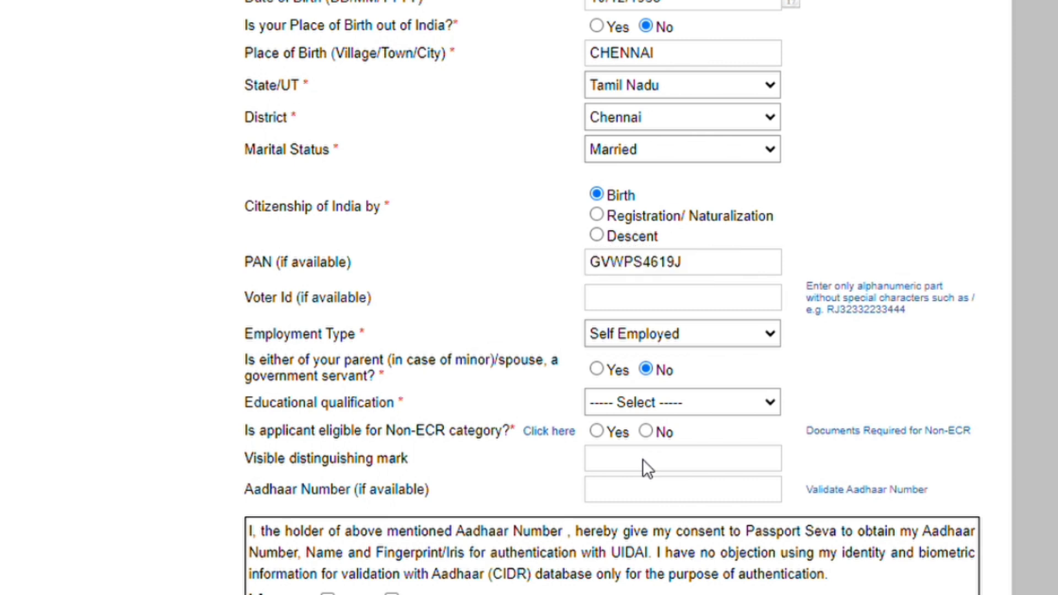
Set education to 7th Pass Or Less, mark Non-ECR eligible, and give Aadhaar consent.
{"action": "key", "text": "Tab"}
{"action": "key", "text": "Down"}
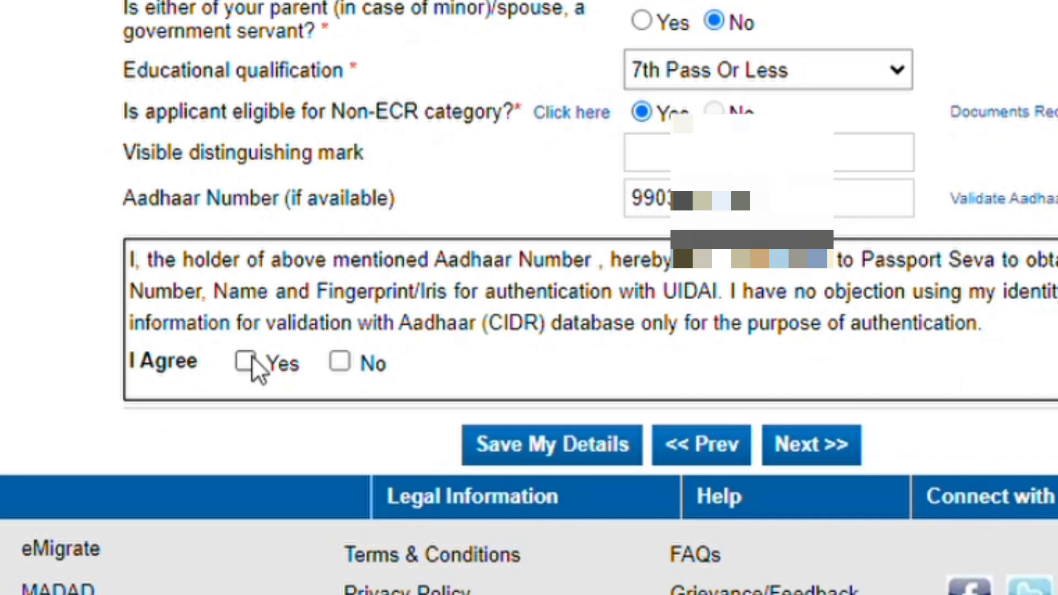
{"action": "left_click", "coordinate": [247, 368]}
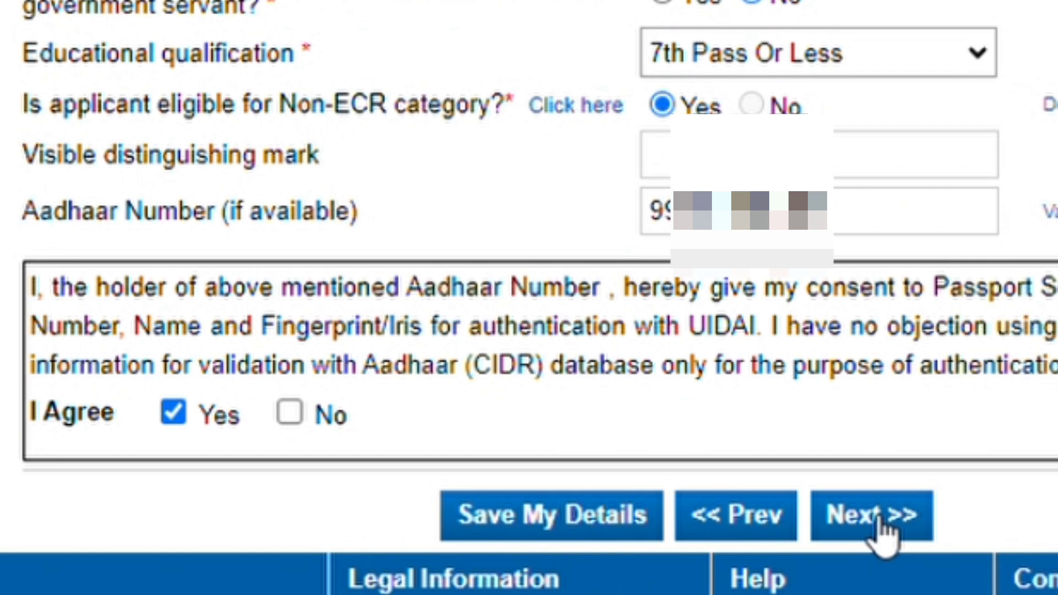
{"action": "left_click", "coordinate": [882, 518]}
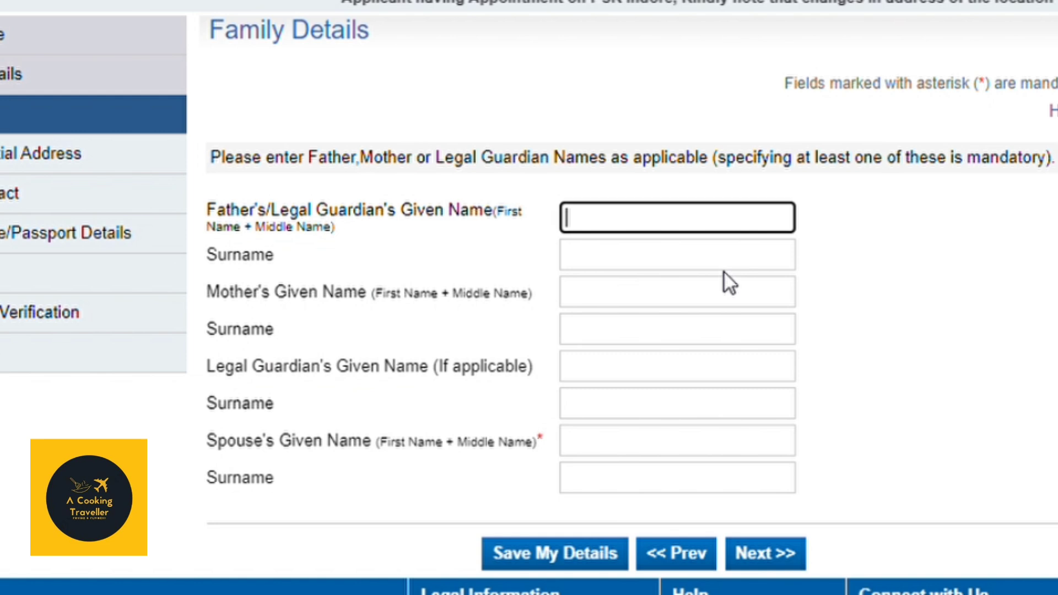
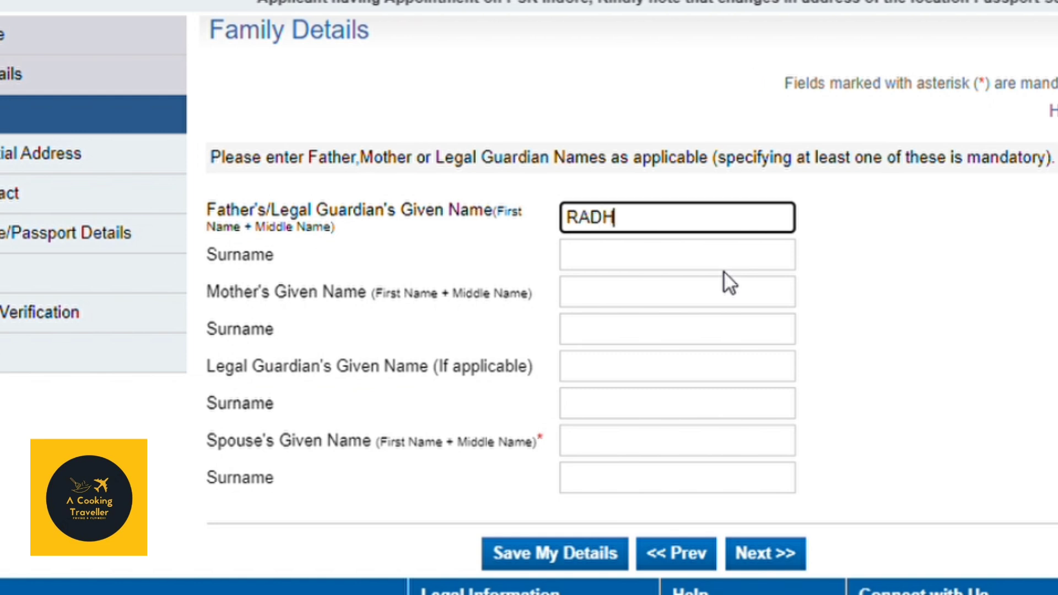
Enter the father's, mother's and spouse's given names and save the family details.
{"action": "key", "text": "Tab"}
{"action": "key", "text": "Tab"}
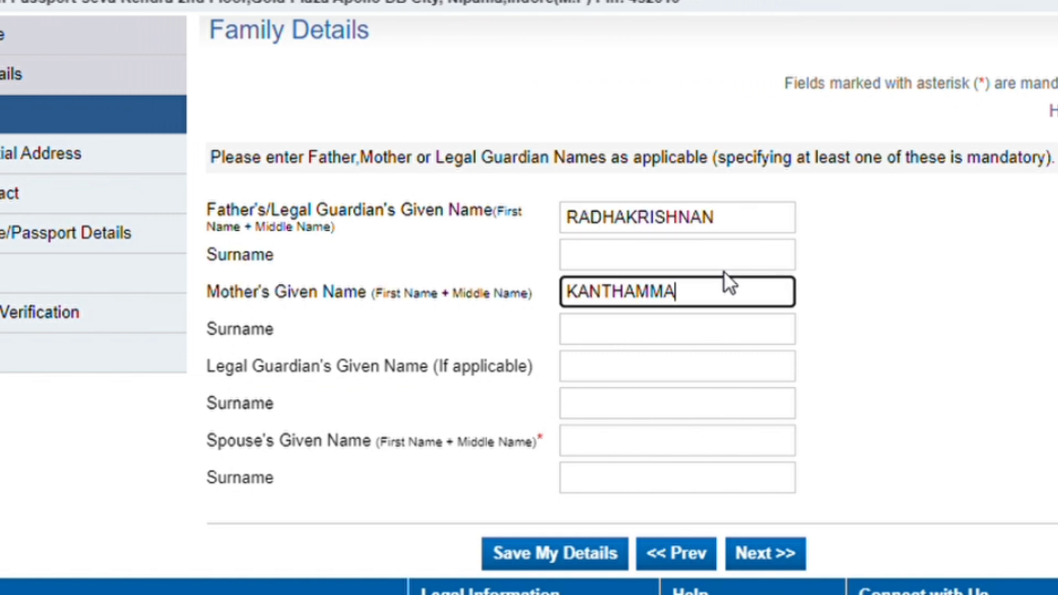
{"action": "key", "text": "Tab"}
{"action": "key", "text": "Tab"}
{"action": "key", "text": "Tab"}
{"action": "key", "text": "Tab"}
{"action": "left_click", "coordinate": [548, 553]}
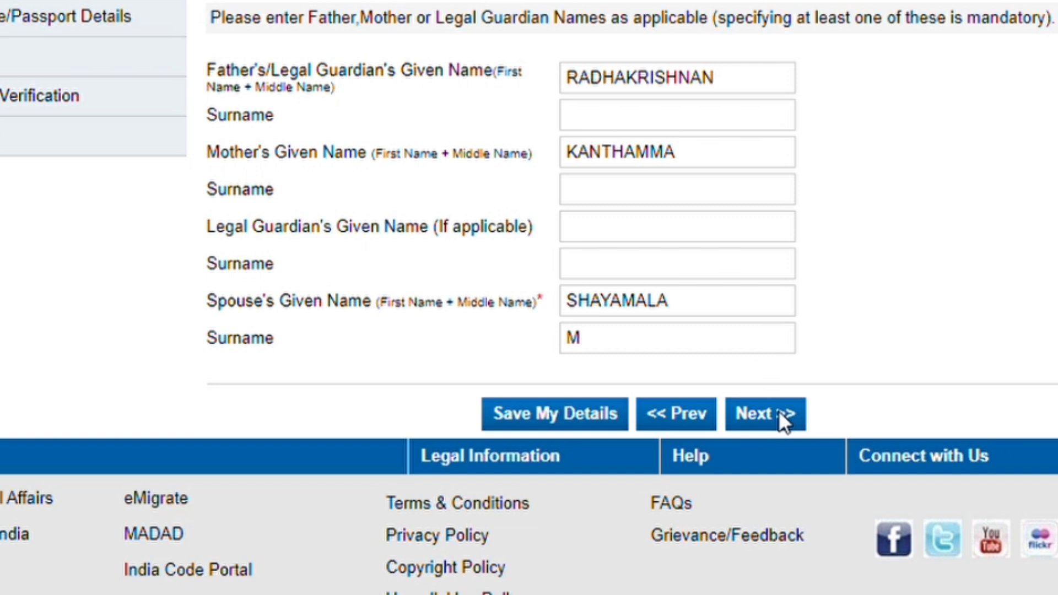
{"action": "left_click", "coordinate": [782, 414]}
Fill the street and town, with state Tamil Nadu, district Chennai, police station M-1 MADHAVARAM.
{"action": "left_click", "coordinate": [669, 332]}
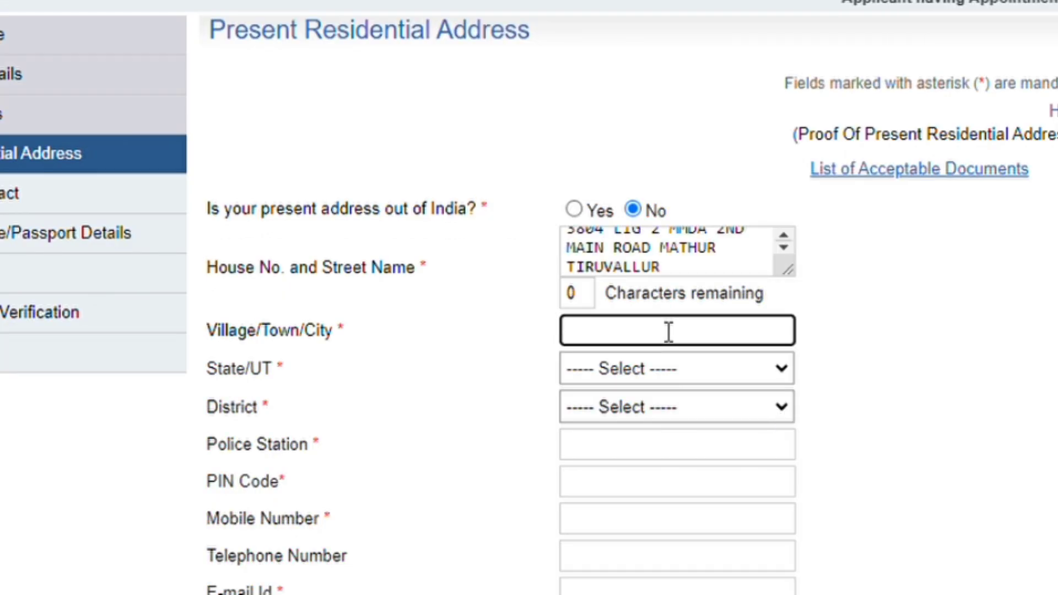
{"action": "type", "text": "MANALI"}
{"action": "key", "text": "Tab"}
{"action": "key", "text": "t"}
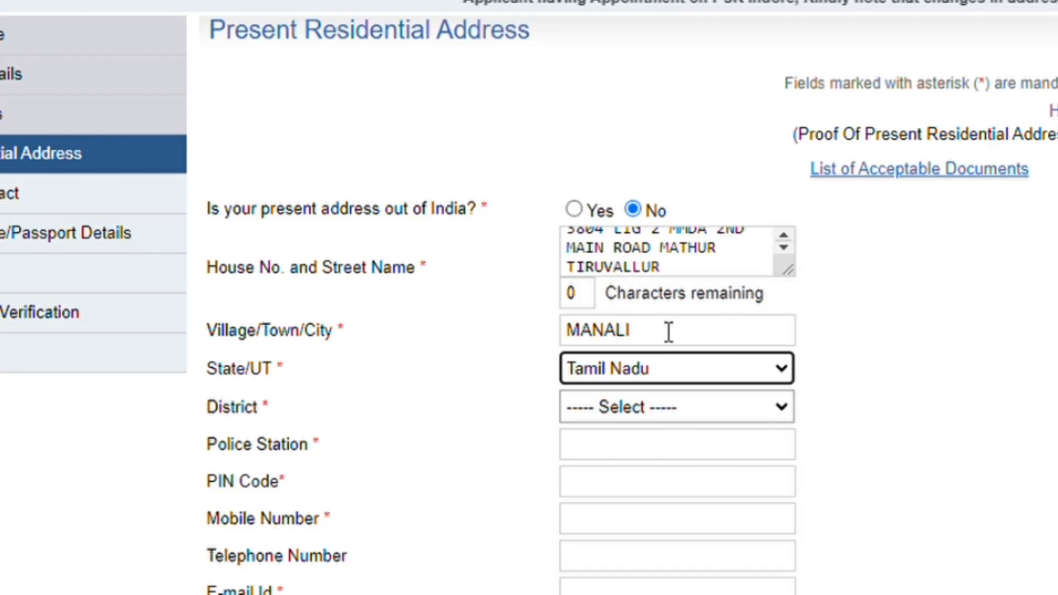
{"action": "key", "text": "Tab"}
{"action": "key", "text": "c"}
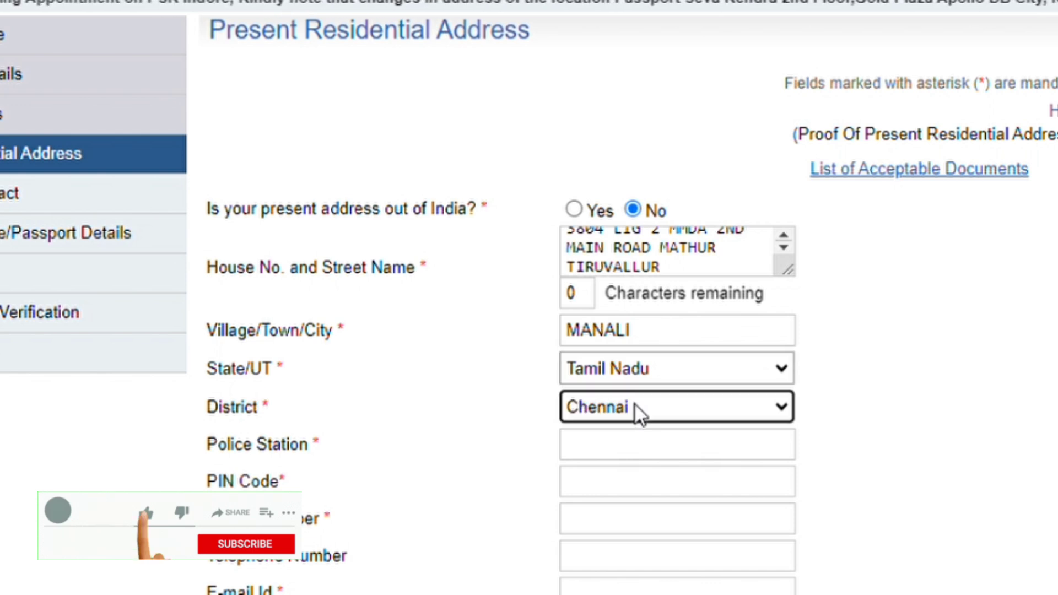
{"action": "key", "text": "Tab"}
{"action": "key", "text": "m"}
{"action": "scroll", "coordinate": [642, 302], "scroll_direction": "down", "scroll_amount": 3}
Enter the address PIN code and the applicant's mobile and contact fields.
{"action": "left_click", "coordinate": [627, 341]}
{"action": "type", "text": "600068"}
{"action": "key", "text": "Tab"}
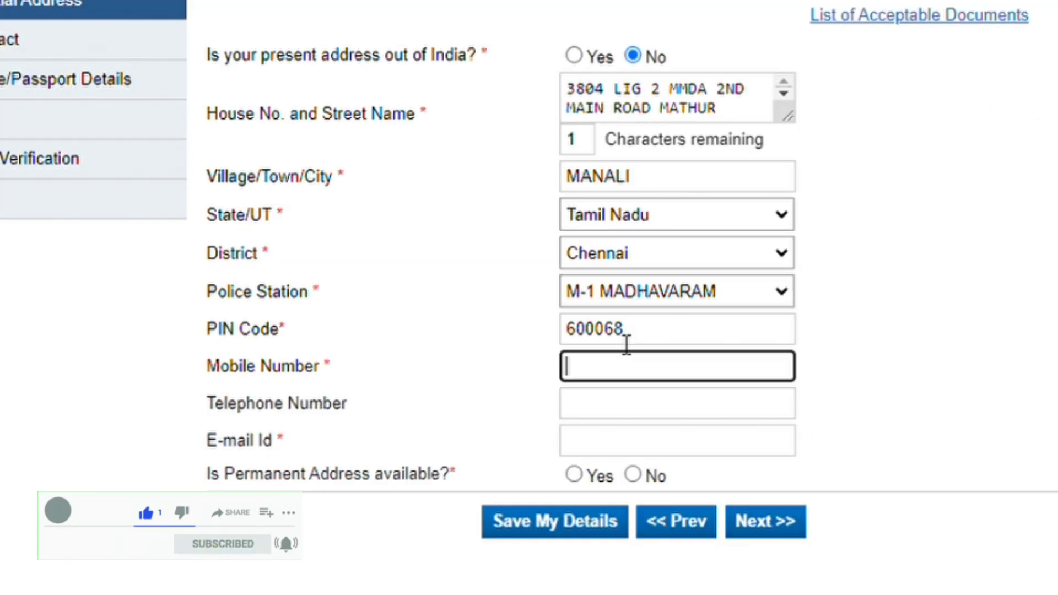
{"action": "type", "text": "984"}
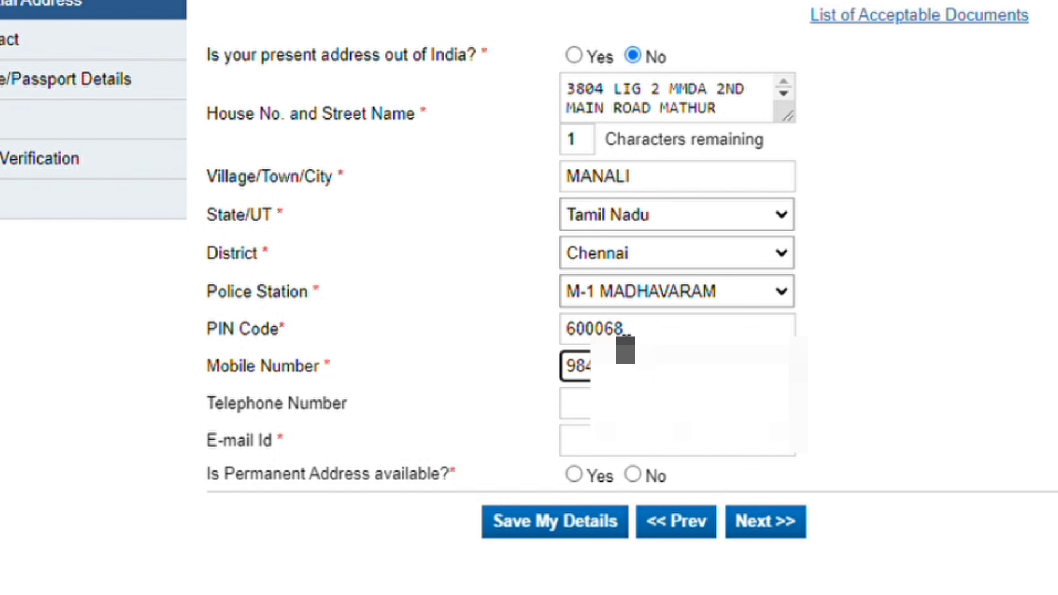
{"action": "key", "text": "Tab"}
{"action": "key", "text": "Tab"}
{"action": "type", "text": "S"}
{"action": "key", "text": "Return"}
{"action": "key", "text": "Tab"}
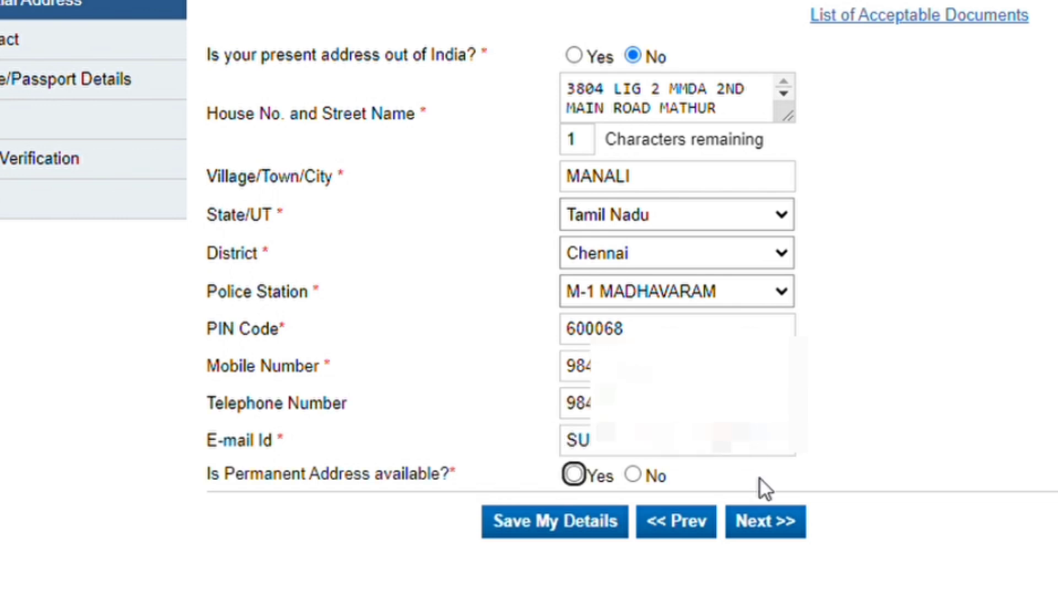
Mark the permanent address as same as present, then accept the SMS and RPO notices.
{"action": "scroll", "coordinate": [924, 431], "scroll_direction": "down", "scroll_amount": 3}
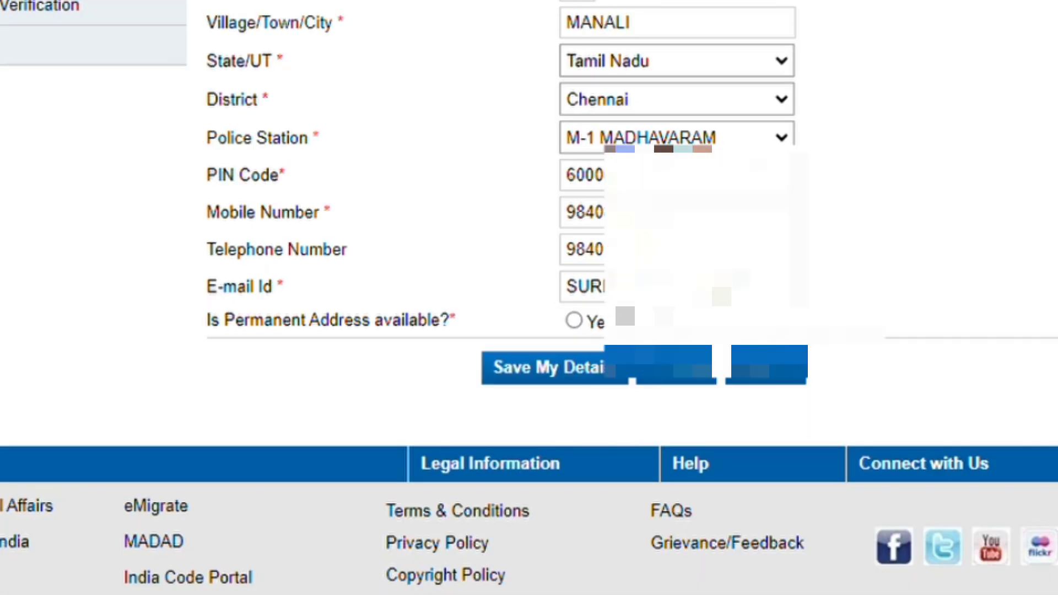
{"action": "left_click", "coordinate": [574, 320]}
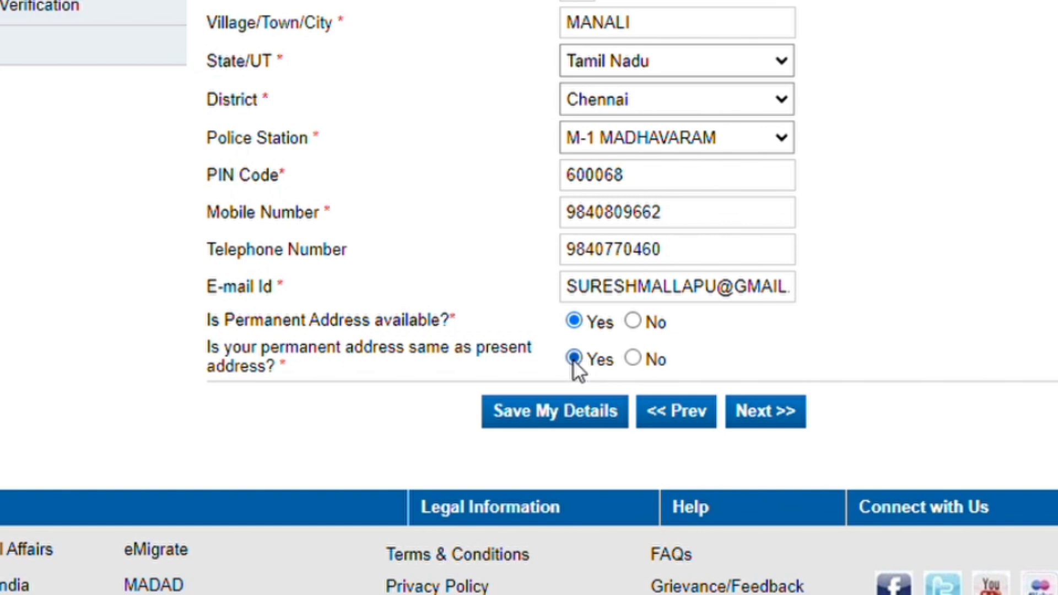
{"action": "left_click", "coordinate": [562, 421]}
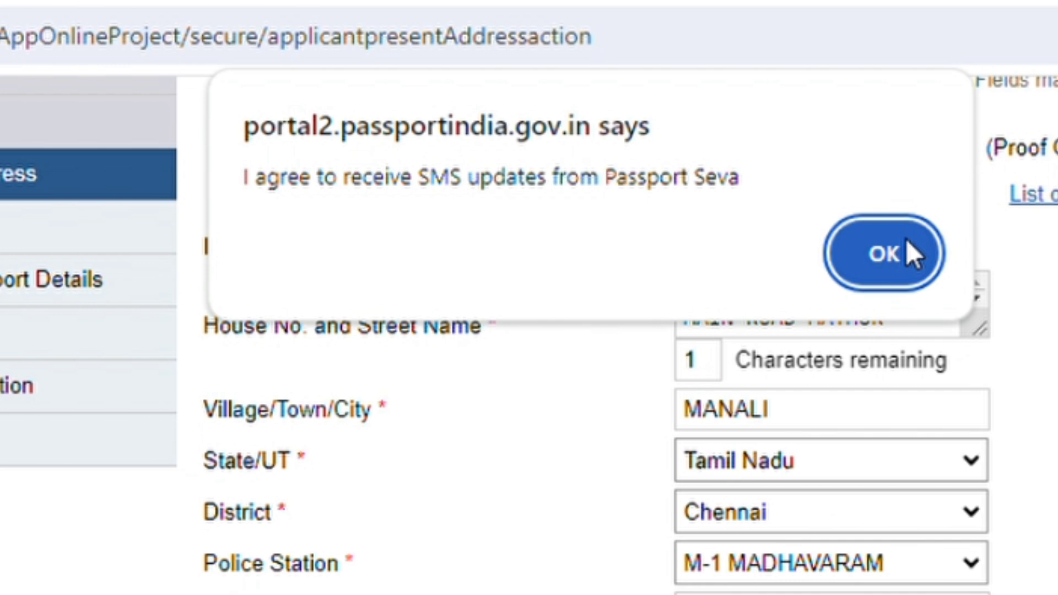
{"action": "left_click", "coordinate": [904, 250]}
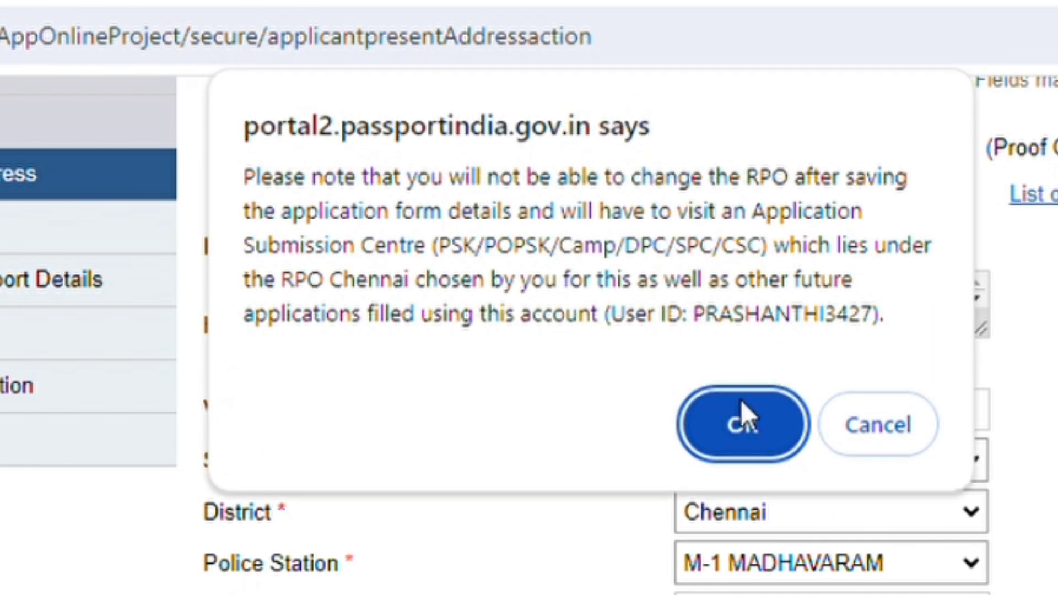
{"action": "left_click", "coordinate": [735, 414]}
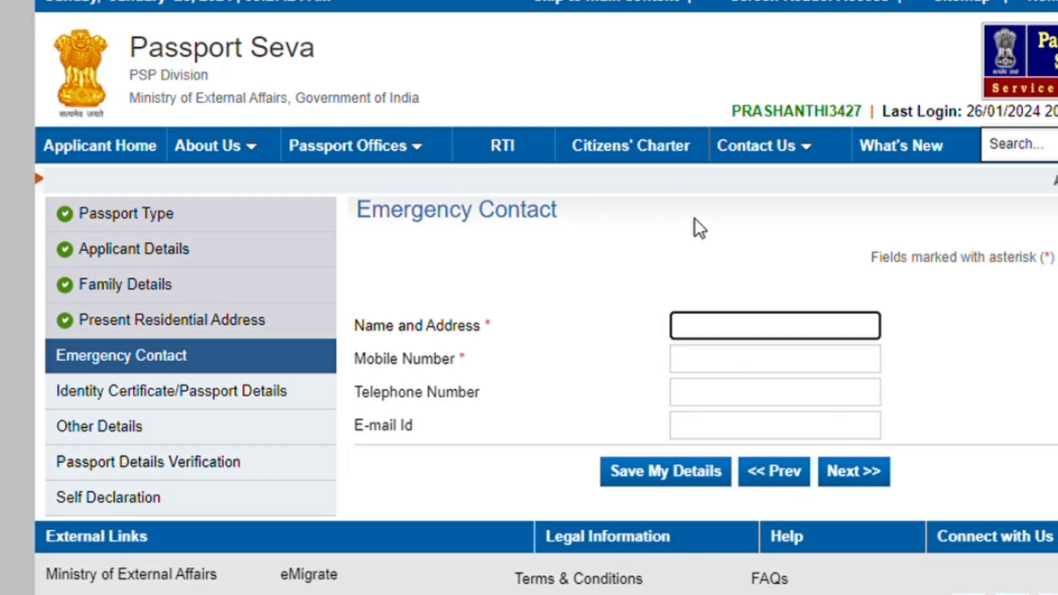
Enter the emergency contact's name, mobile, telephone and e-mail, and save them.
{"action": "type", "text": "M RAJESH"}
{"action": "key", "text": "Tab"}
{"action": "type", "text": "98842"}
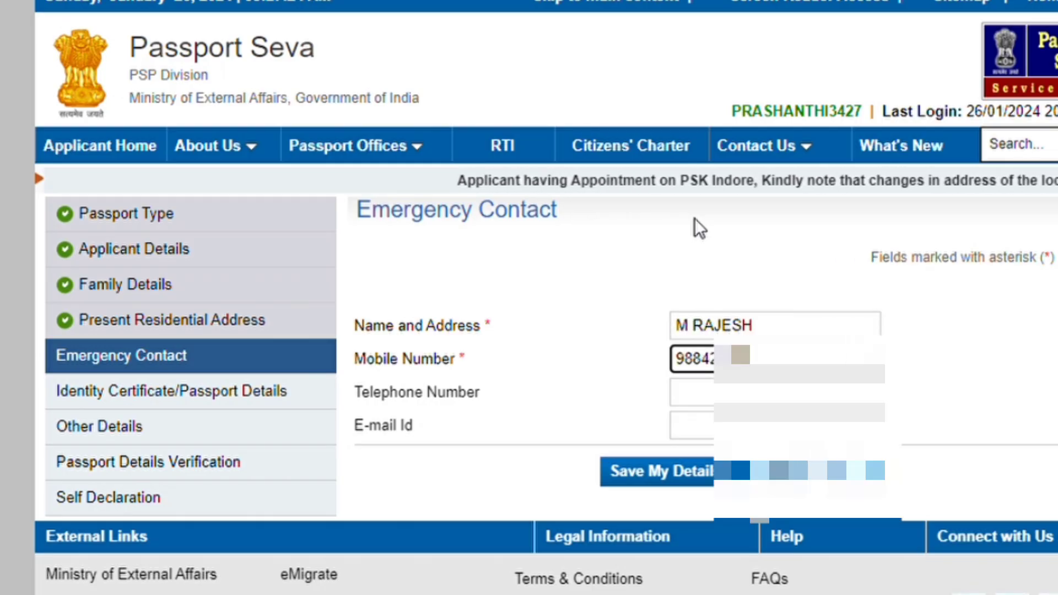
{"action": "key", "text": "Tab"}
{"action": "type", "text": "9"}
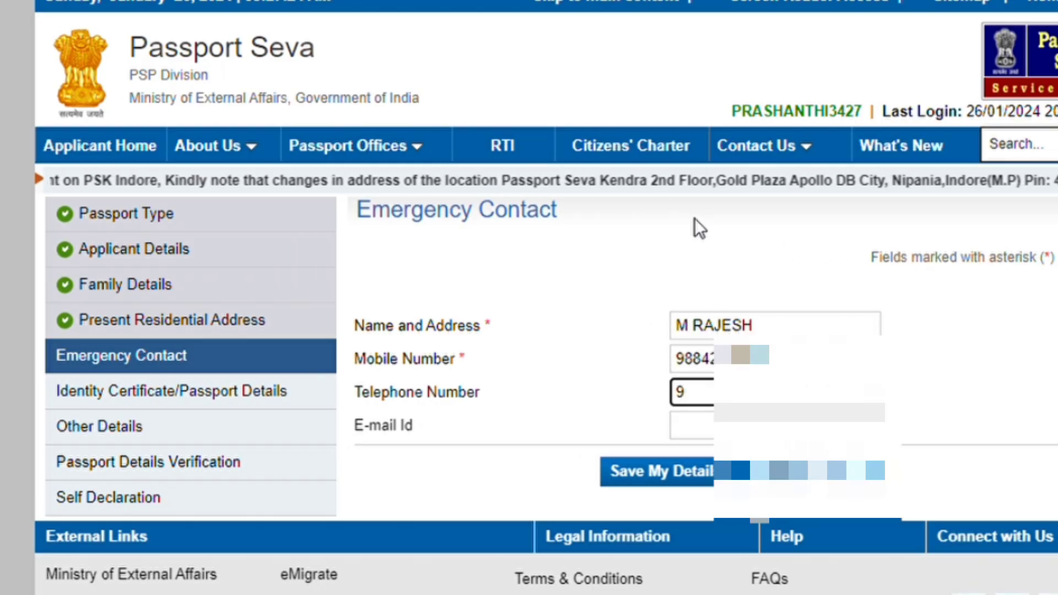
{"action": "type", "text": "941"}
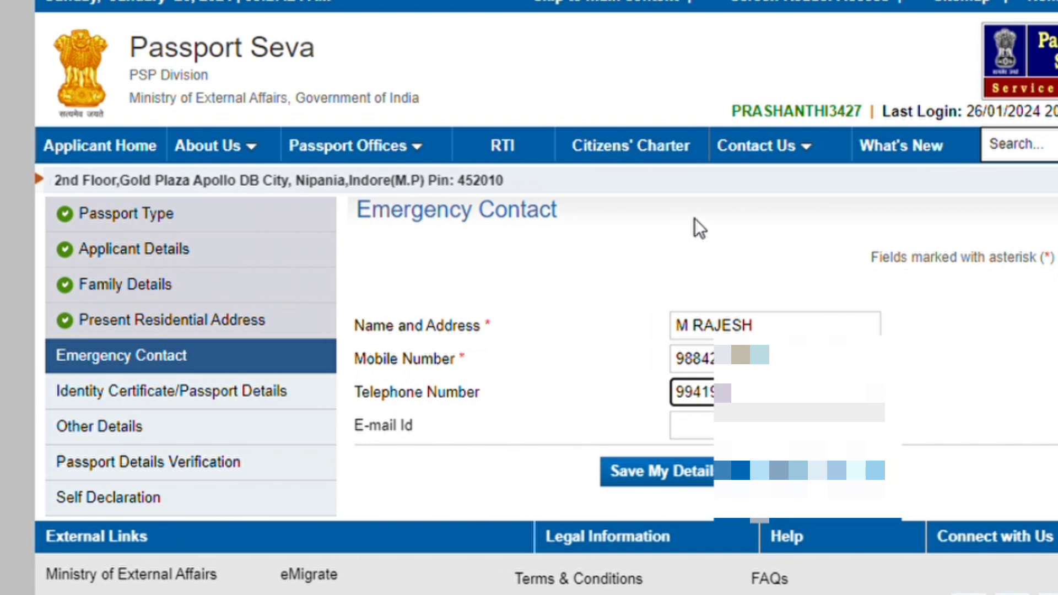
{"action": "key", "text": "Tab"}
{"action": "type", "text": "SURESH"}
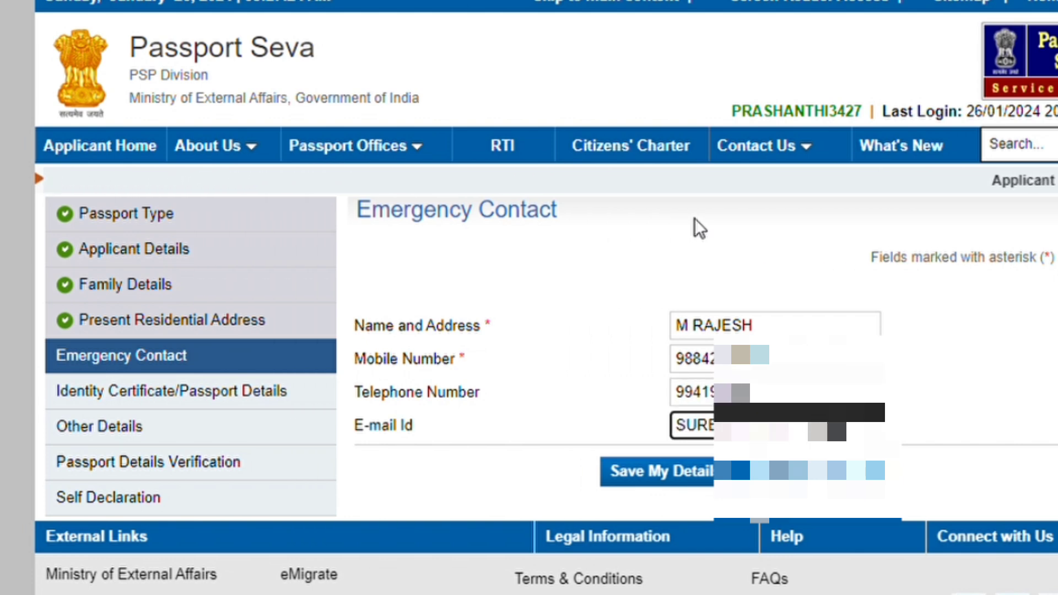
{"action": "left_click", "coordinate": [699, 470]}
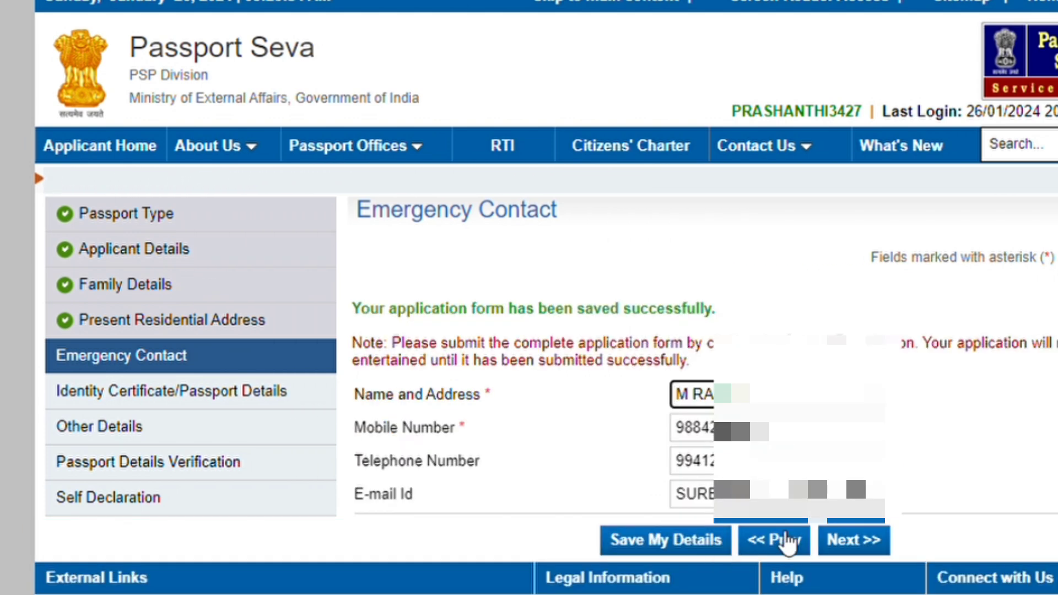
{"action": "left_click", "coordinate": [839, 540]}
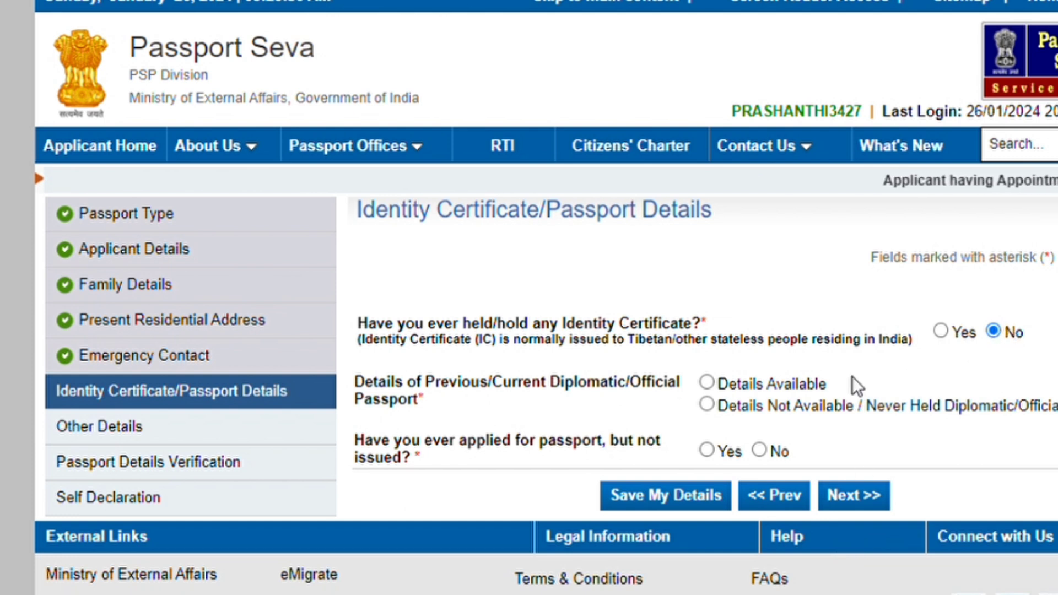
Choose 'Details Not Available / Never Held Diplomatic/Official Passport', answer No to pending applications, and save.
{"action": "left_click", "coordinate": [713, 407]}
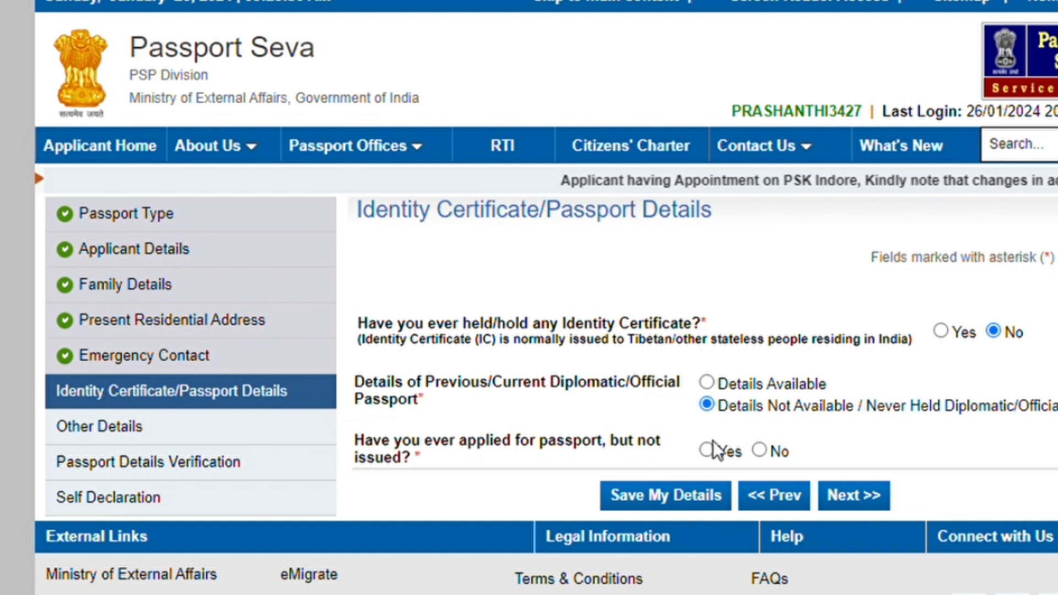
{"action": "left_click", "coordinate": [760, 450]}
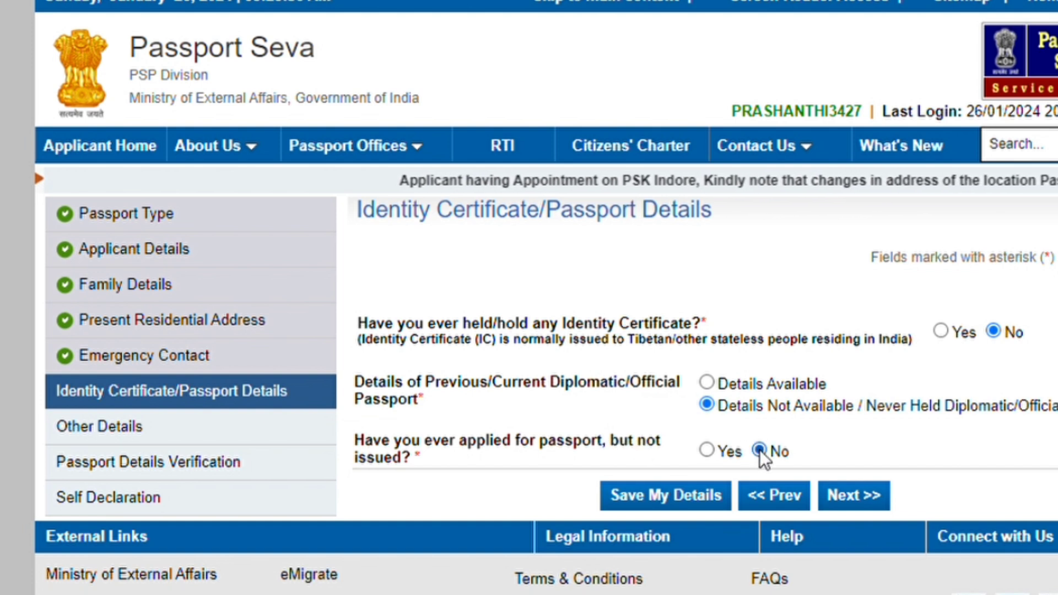
{"action": "left_click", "coordinate": [661, 491]}
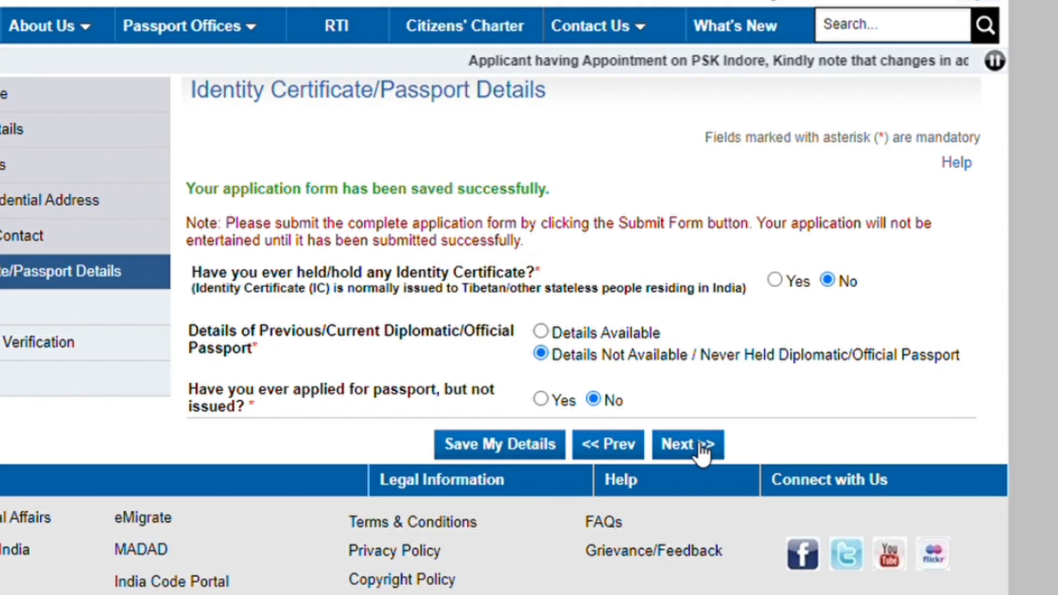
{"action": "left_click", "coordinate": [857, 567]}
Answer No to impoundment, foreign citizenship or passport, renunciation, Emergency Certificate and repatriation.
{"action": "scroll", "coordinate": [857, 567], "scroll_direction": "down", "scroll_amount": 5}
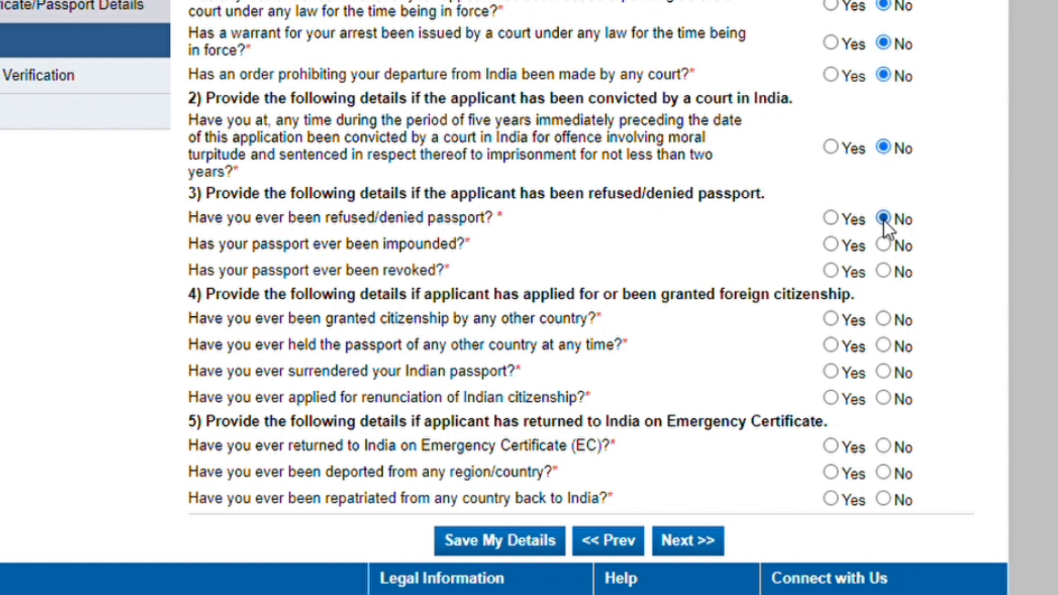
{"action": "left_click", "coordinate": [884, 244]}
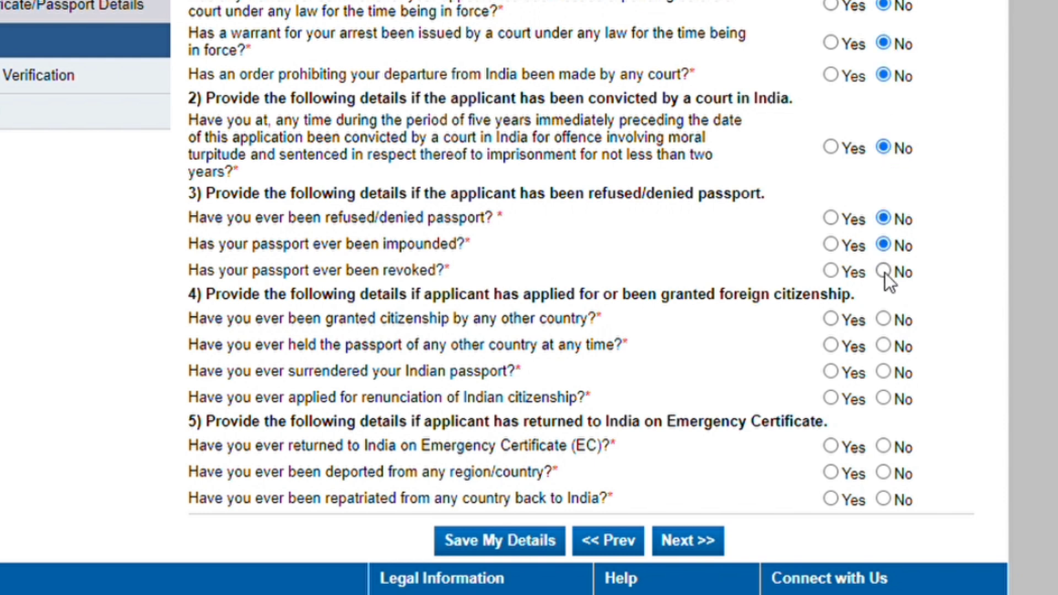
{"action": "left_click", "coordinate": [885, 320]}
{"action": "left_click", "coordinate": [886, 346]}
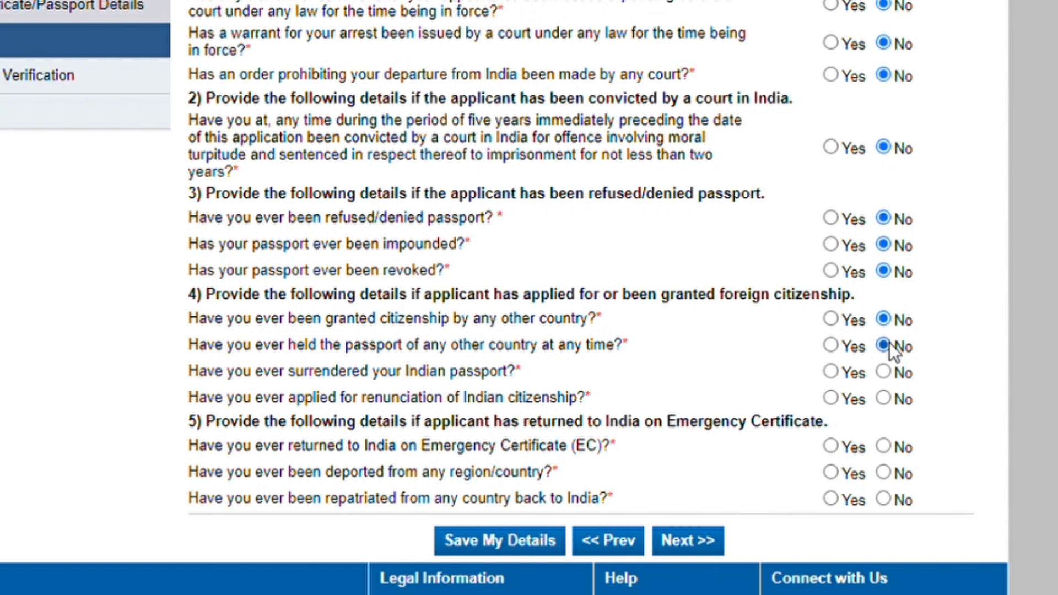
{"action": "left_click", "coordinate": [885, 399]}
{"action": "left_click", "coordinate": [885, 447]}
{"action": "left_click", "coordinate": [883, 499]}
Review the Passport Details Verification preview and continue past it.
{"action": "scroll", "coordinate": [661, 507], "scroll_direction": "down", "scroll_amount": 1}
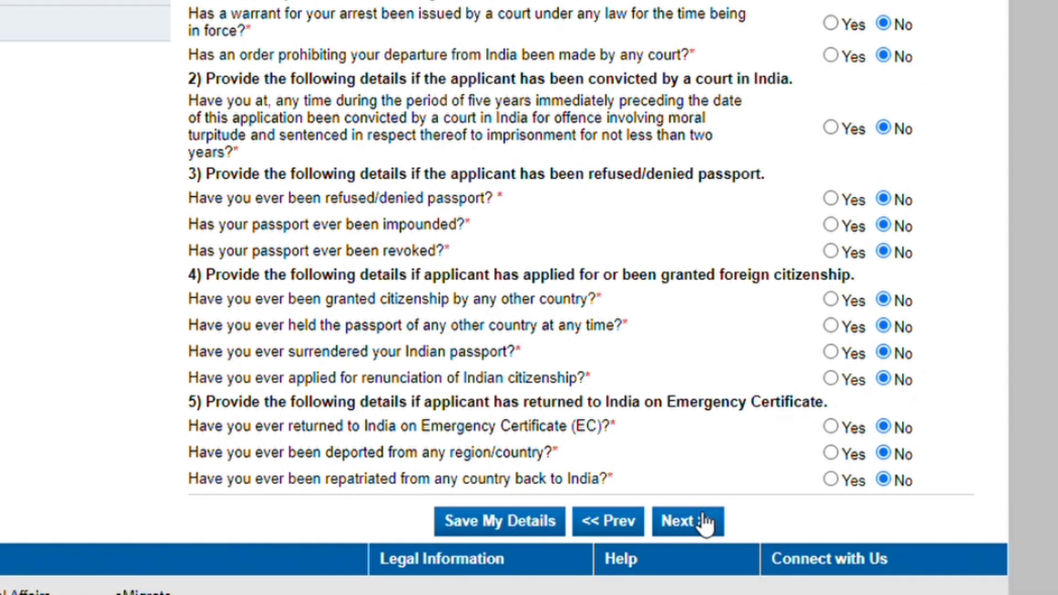
{"action": "left_click", "coordinate": [704, 521]}
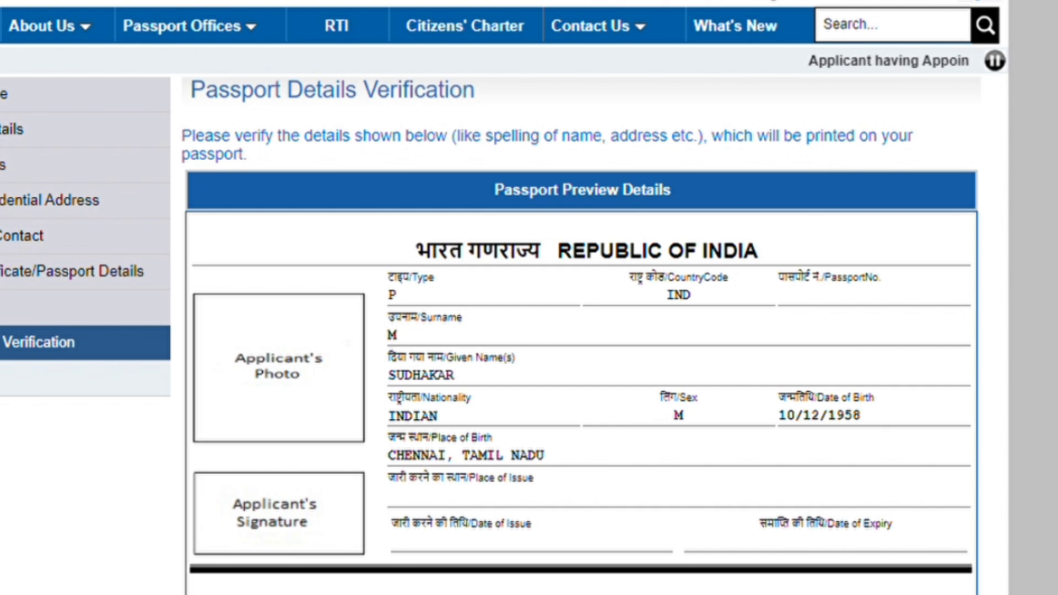
{"action": "scroll", "coordinate": [529, 298], "scroll_direction": "down", "scroll_amount": 3}
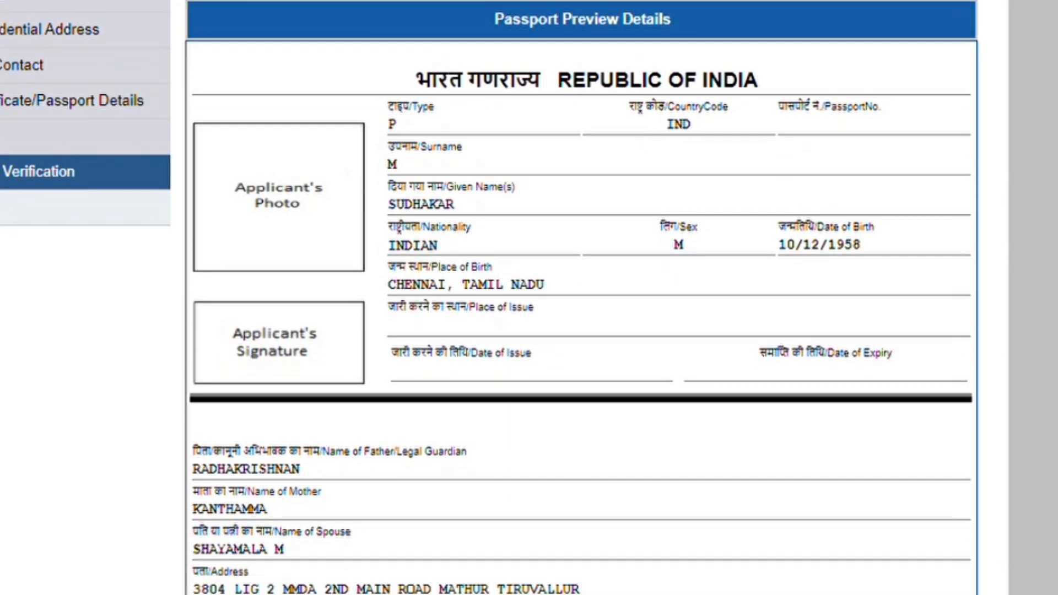
{"action": "scroll", "coordinate": [529, 297], "scroll_direction": "down", "scroll_amount": 2}
{"action": "scroll", "coordinate": [622, 479], "scroll_direction": "down", "scroll_amount": 3}
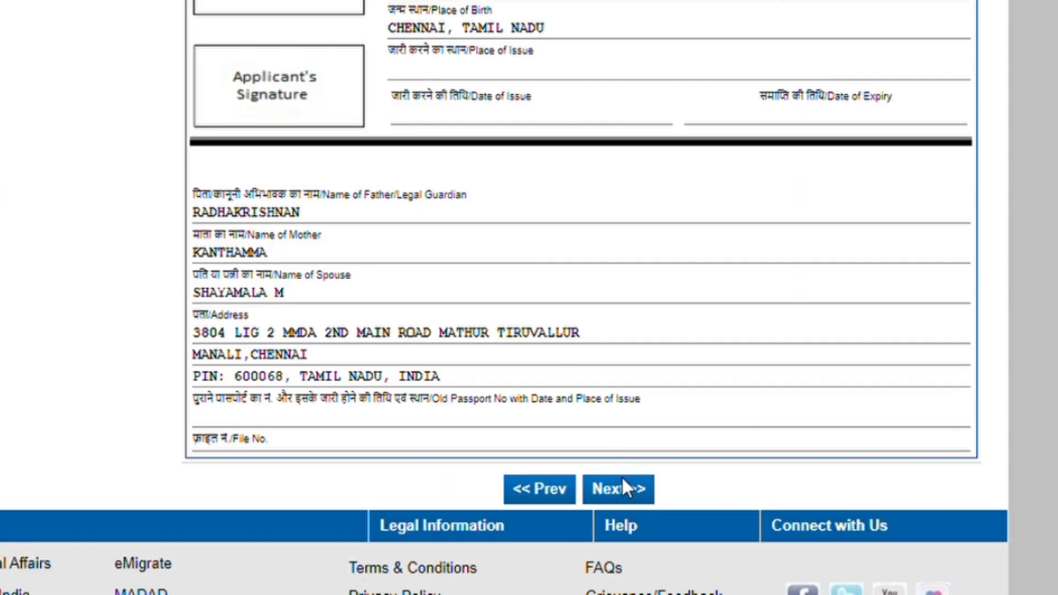
{"action": "left_click", "coordinate": [632, 496]}
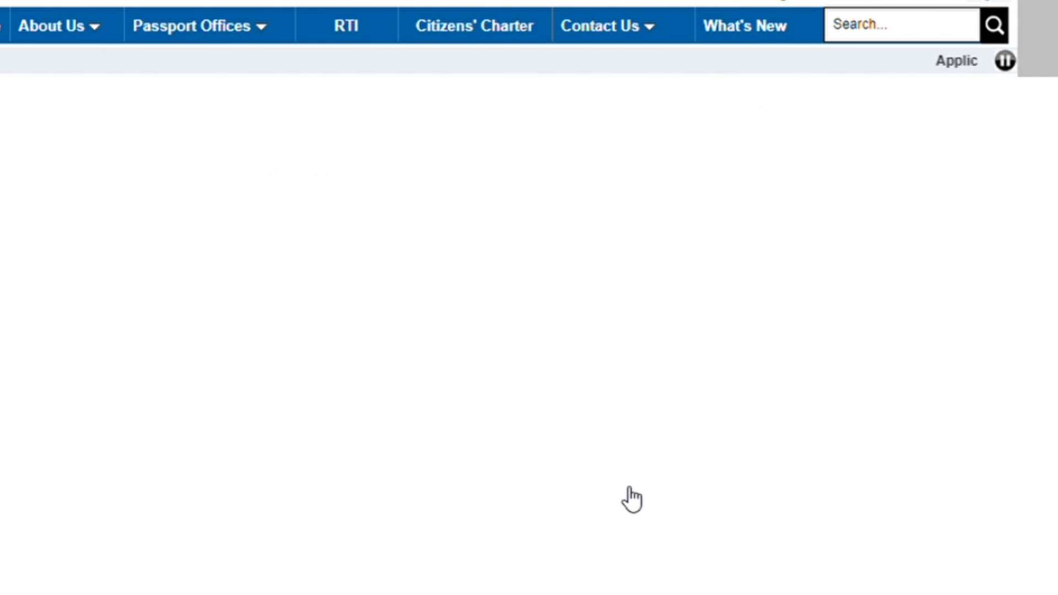
Pick Aadhaar Card as the address proof in the proof choices.
{"action": "scroll", "coordinate": [632, 500], "scroll_direction": "up", "scroll_amount": 1}
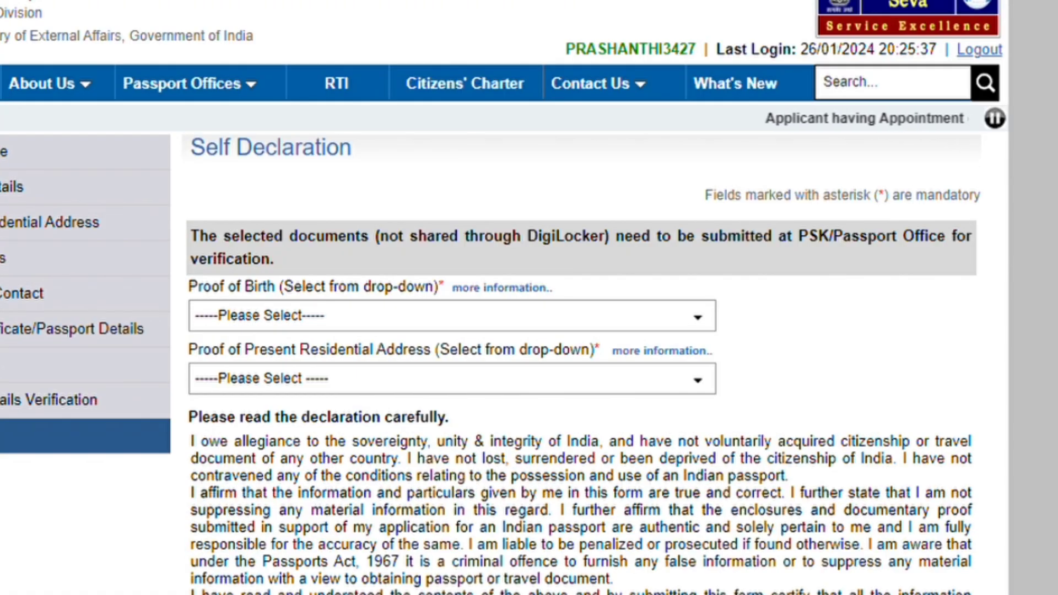
{"action": "scroll", "coordinate": [504, 298], "scroll_direction": "down", "scroll_amount": 4}
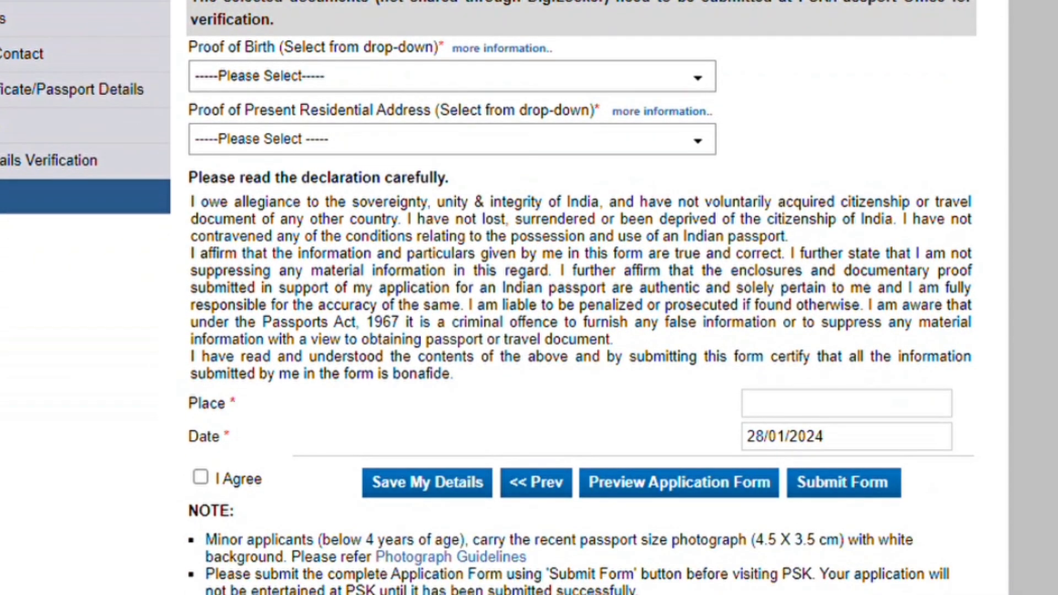
{"action": "left_click", "coordinate": [686, 81]}
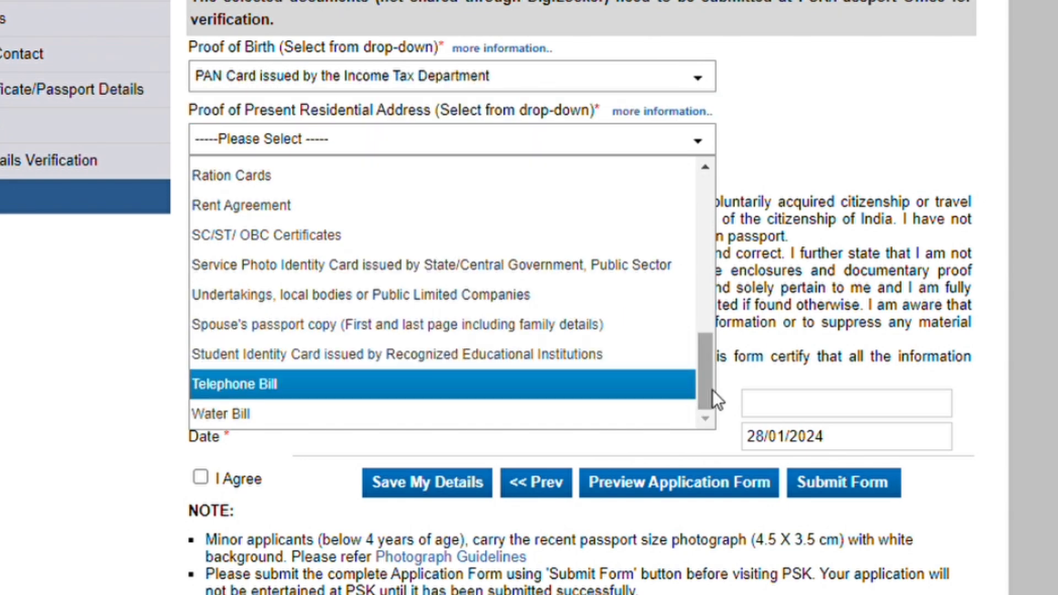
{"action": "left_click_drag", "start_coordinate": [711, 394], "coordinate": [707, 216]}
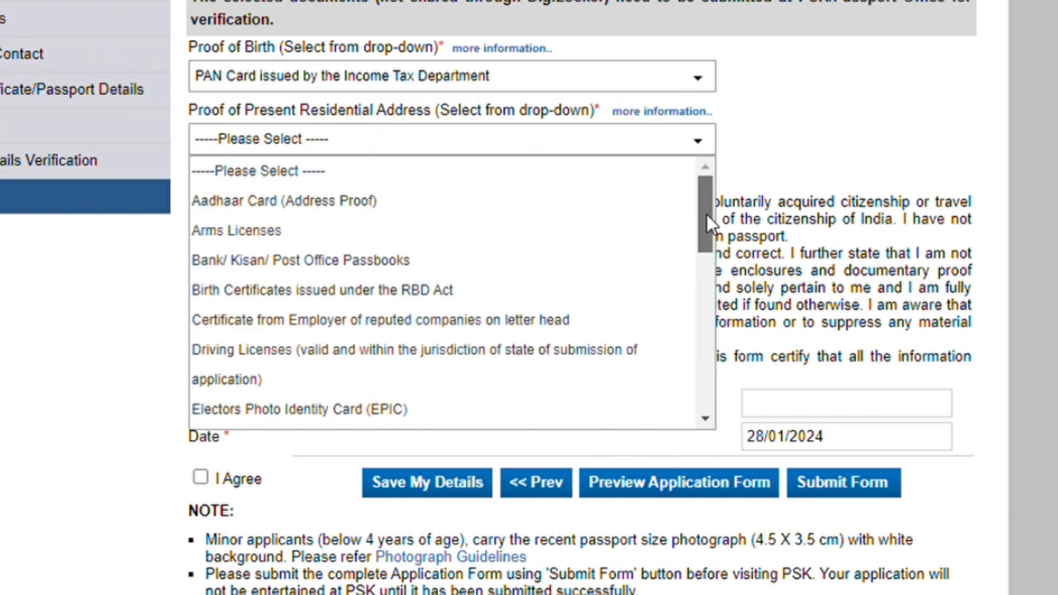
{"action": "left_click", "coordinate": [430, 202]}
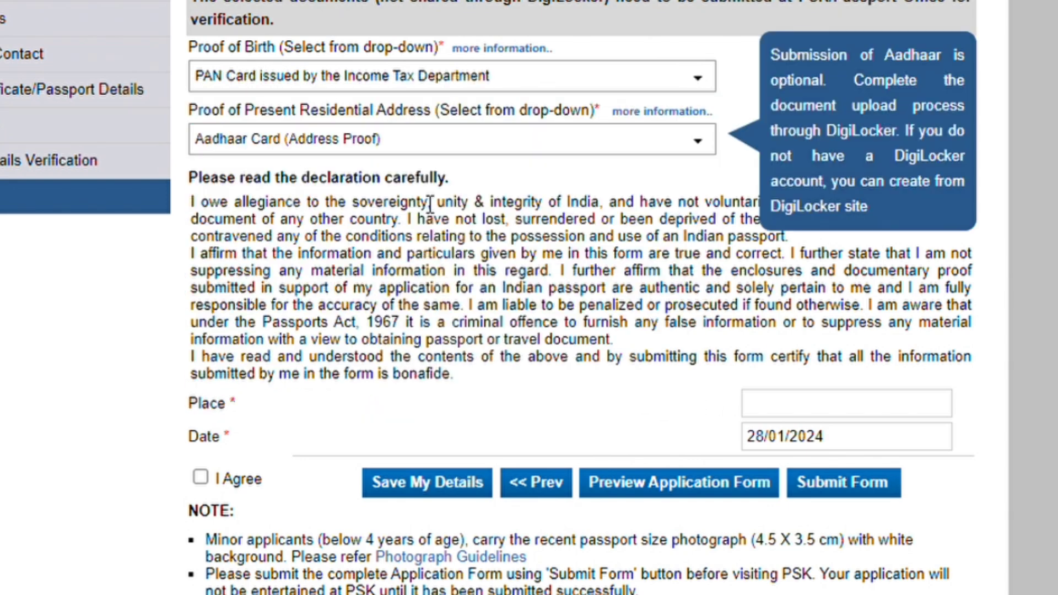
{"action": "scroll", "coordinate": [380, 291], "scroll_direction": "down", "scroll_amount": 2}
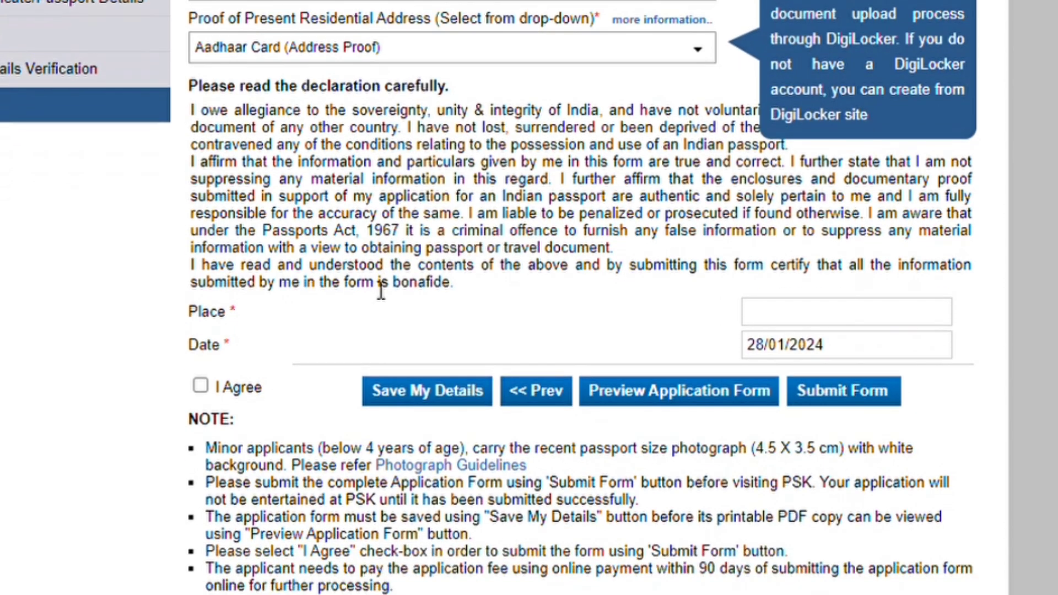
Accept the declaration with place CHENNAI, save the details and preview the application form.
{"action": "left_click", "coordinate": [783, 319]}
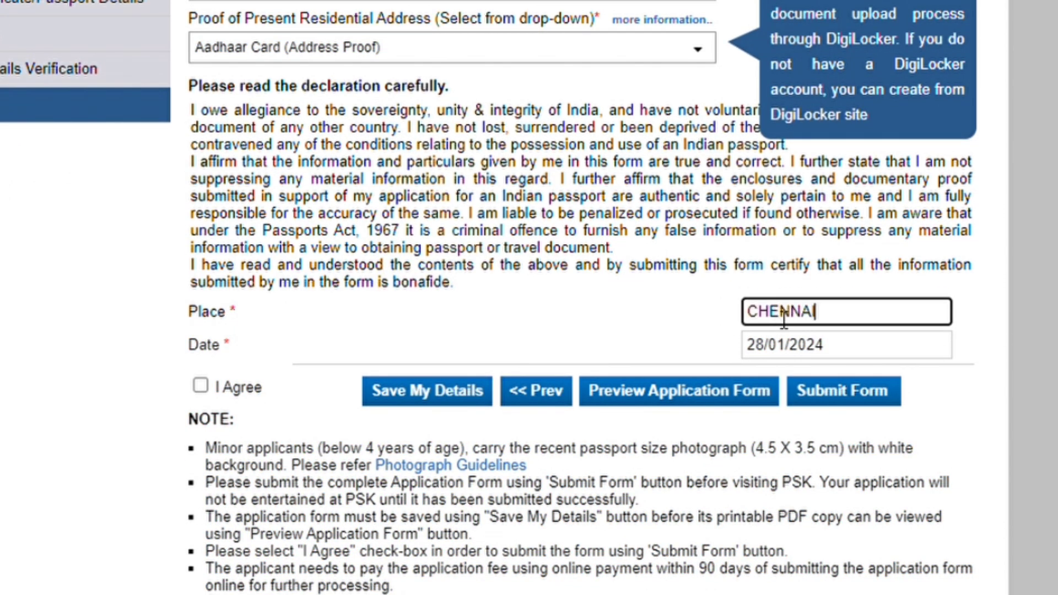
{"action": "key", "text": "Tab"}
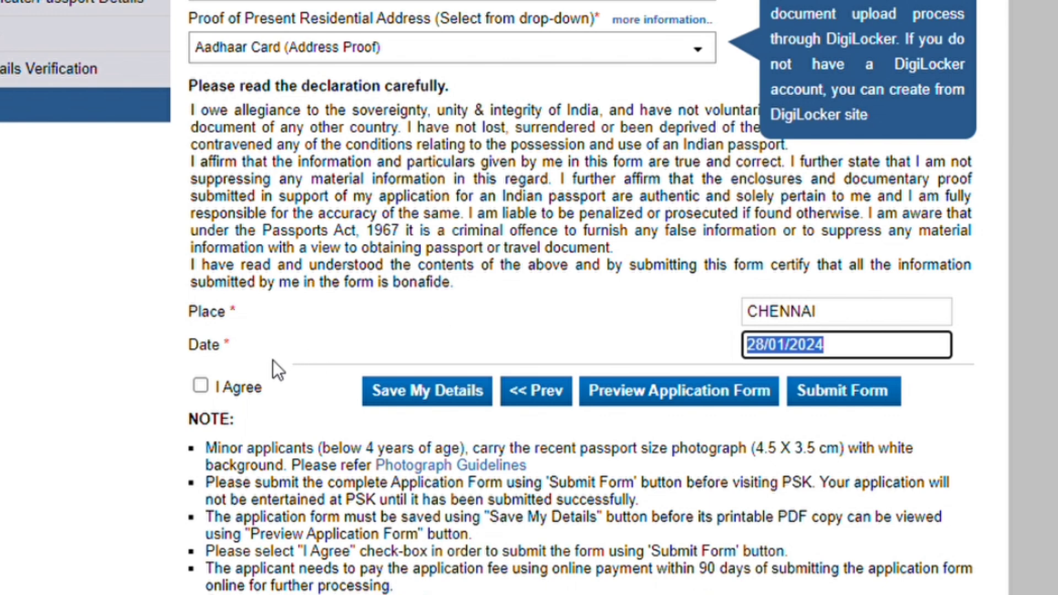
{"action": "left_click", "coordinate": [201, 385]}
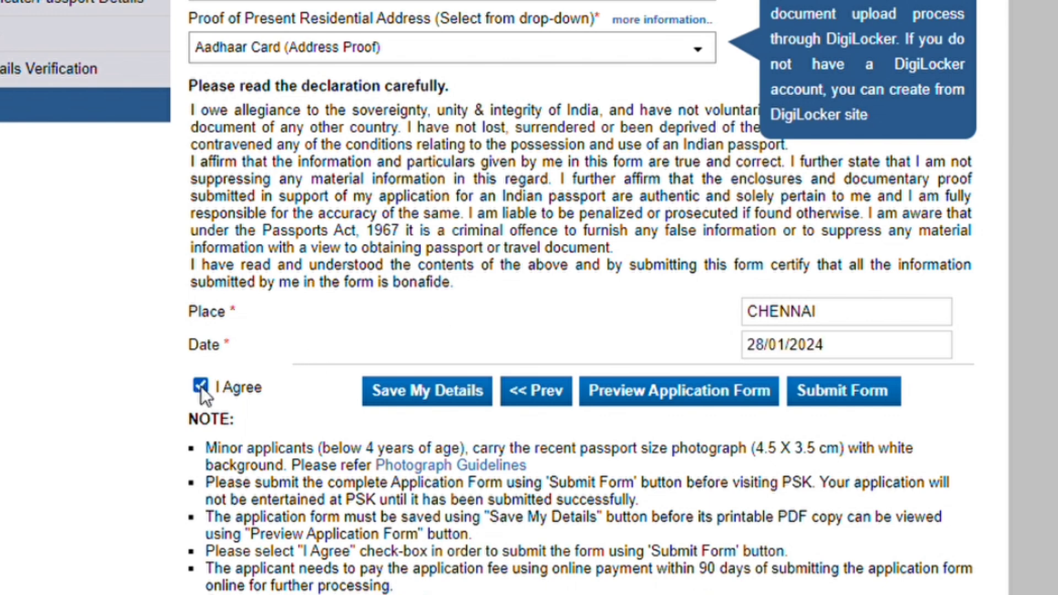
{"action": "left_click", "coordinate": [463, 392]}
{"action": "scroll", "coordinate": [714, 440], "scroll_direction": "down", "scroll_amount": 3}
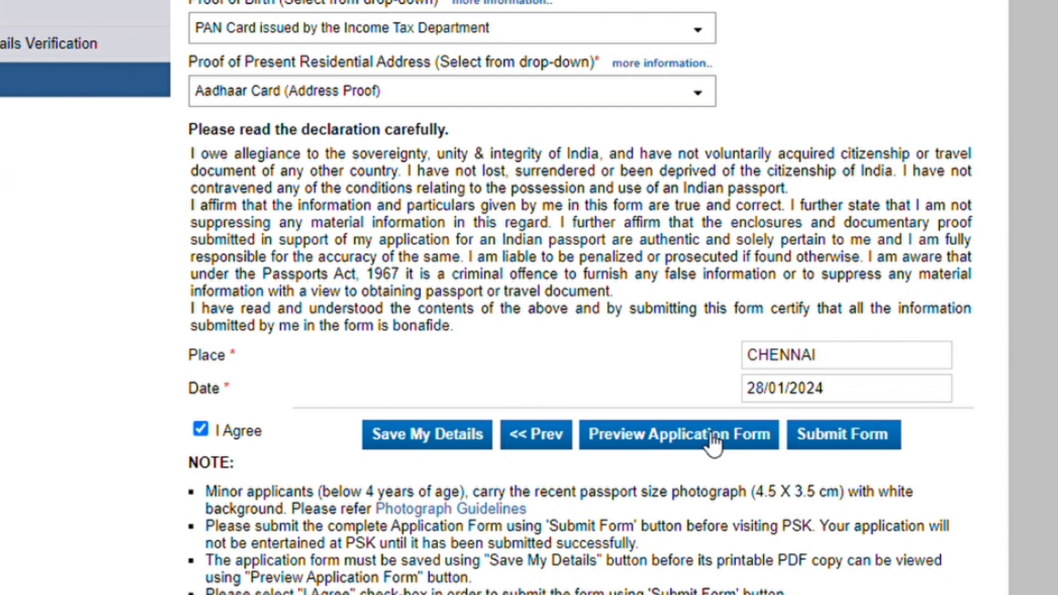
{"action": "left_click", "coordinate": [704, 434]}
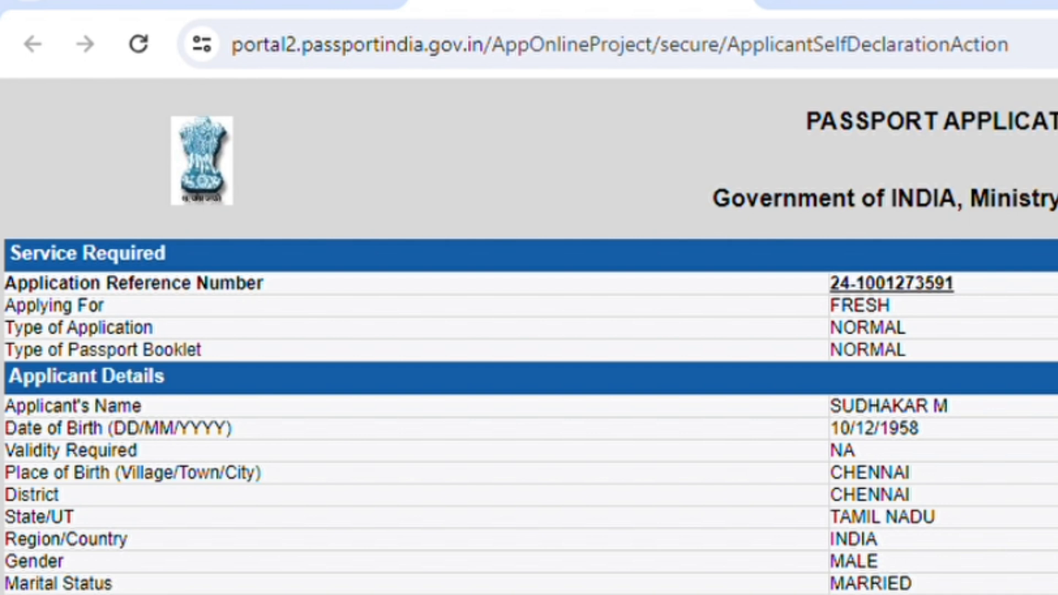
Close the form preview and submit the application to get its Application Reference Number.
{"action": "key", "text": "ctrl+w"}
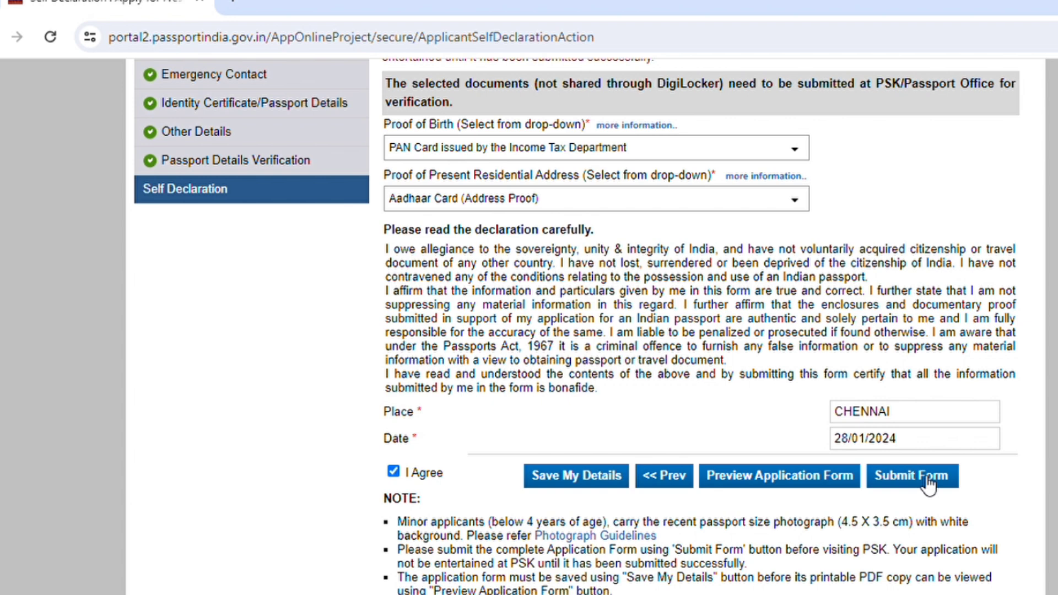
{"action": "left_click", "coordinate": [928, 477]}
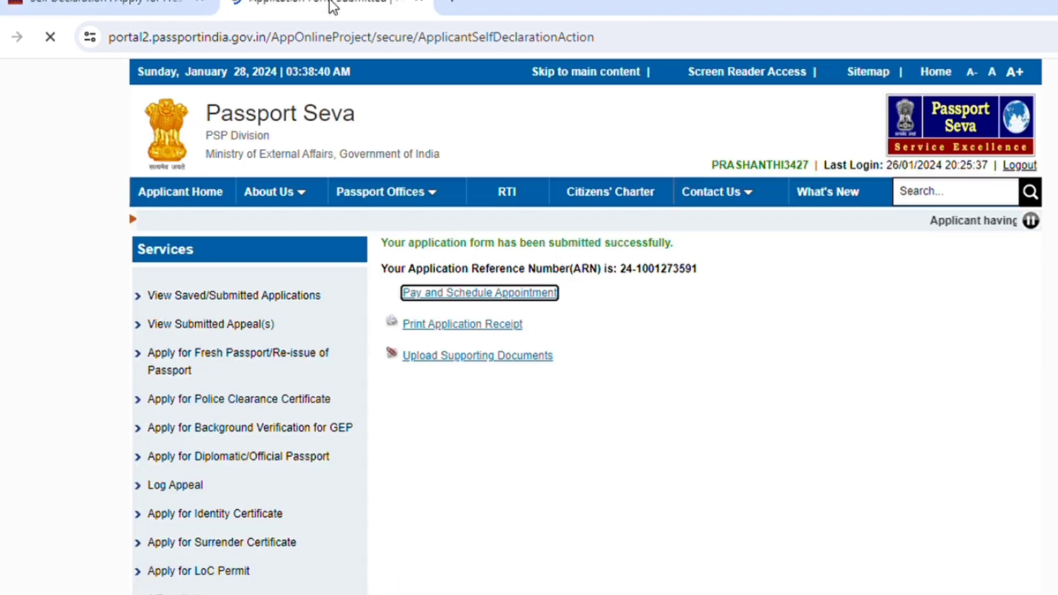
Choose State Bank MOPS online payment under Pay and Schedule Appointment and continue.
{"action": "left_click", "coordinate": [501, 295]}
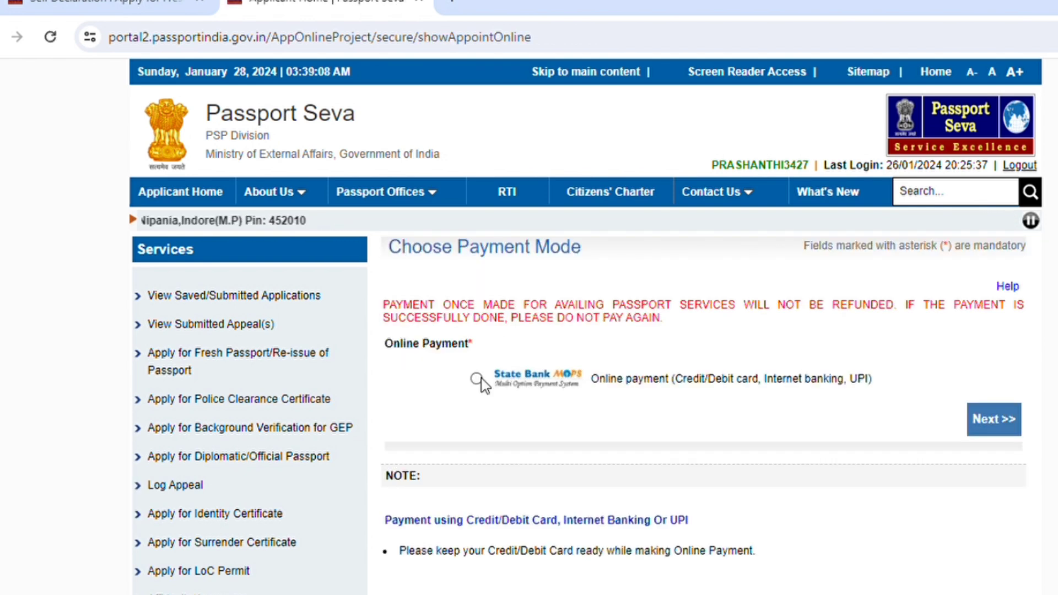
{"action": "left_click", "coordinate": [476, 378]}
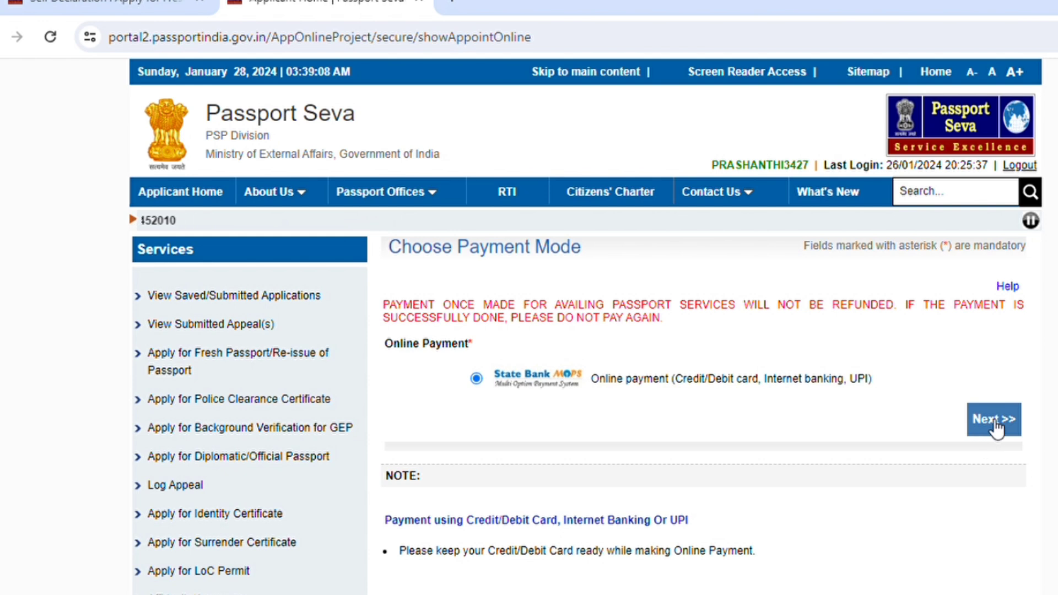
{"action": "left_click", "coordinate": [985, 438]}
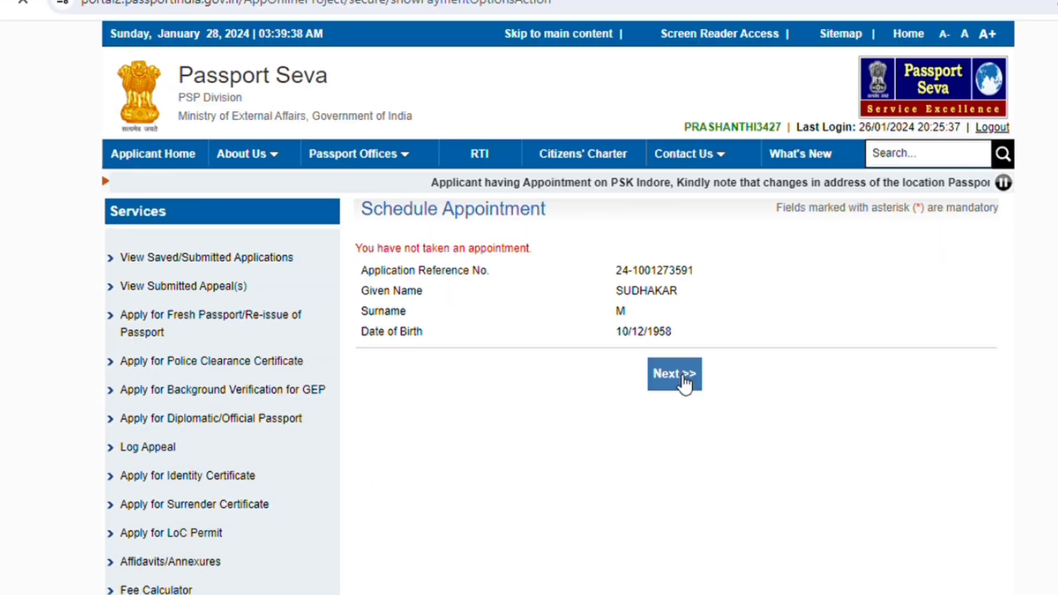
Select PSK Aminjikarai as the appointment location and enter the captcha to reach the Rs. 1350.00 booking page.
{"action": "left_click", "coordinate": [683, 375]}
{"action": "scroll", "coordinate": [583, 142], "scroll_direction": "down", "scroll_amount": 5}
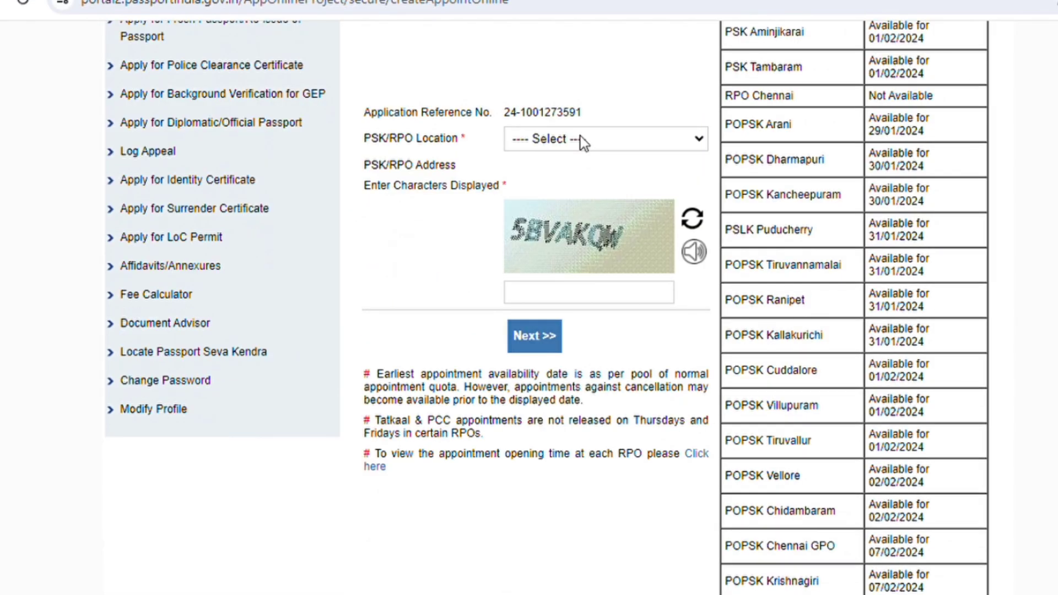
{"action": "left_click", "coordinate": [583, 142]}
{"action": "key", "text": "Up"}
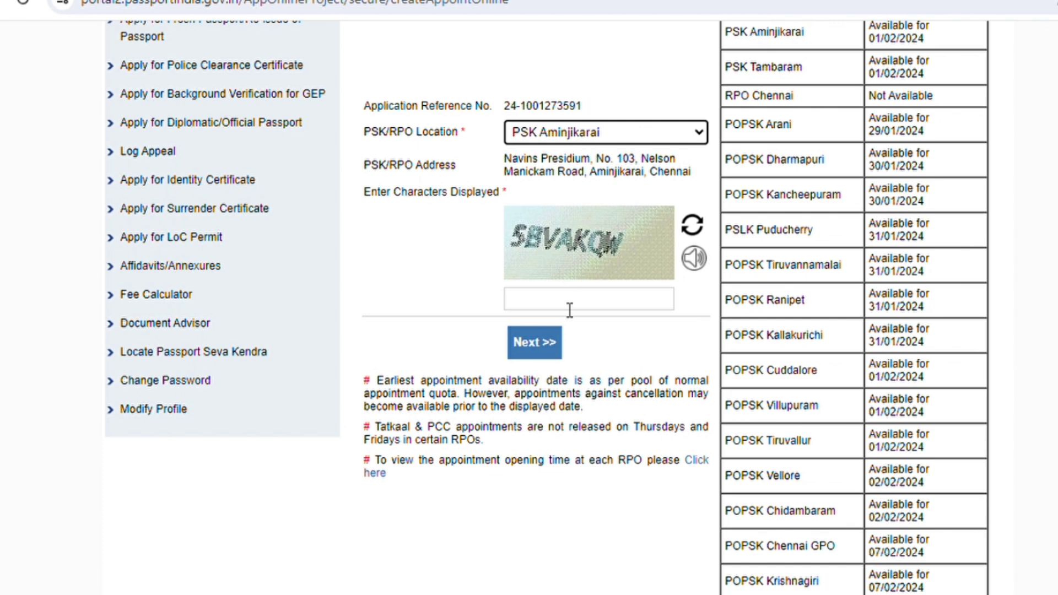
{"action": "left_click", "coordinate": [569, 311]}
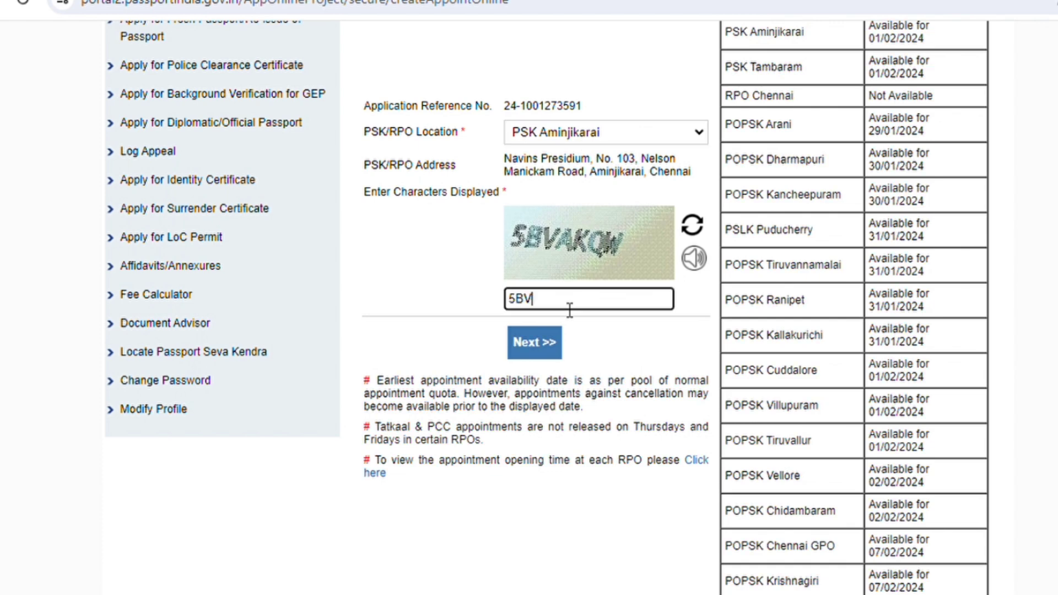
{"action": "left_click", "coordinate": [553, 353]}
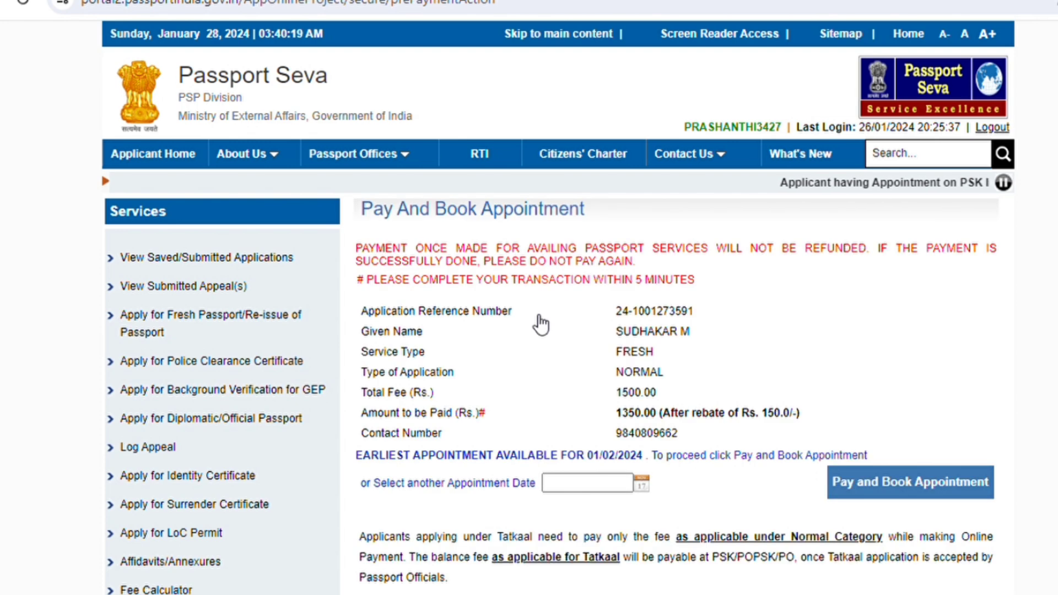
Change the appointment date to 05/02/2024, then pay and book, accepting the payment caution.
{"action": "scroll", "coordinate": [542, 325], "scroll_direction": "down", "scroll_amount": 2}
{"action": "left_click", "coordinate": [641, 372]}
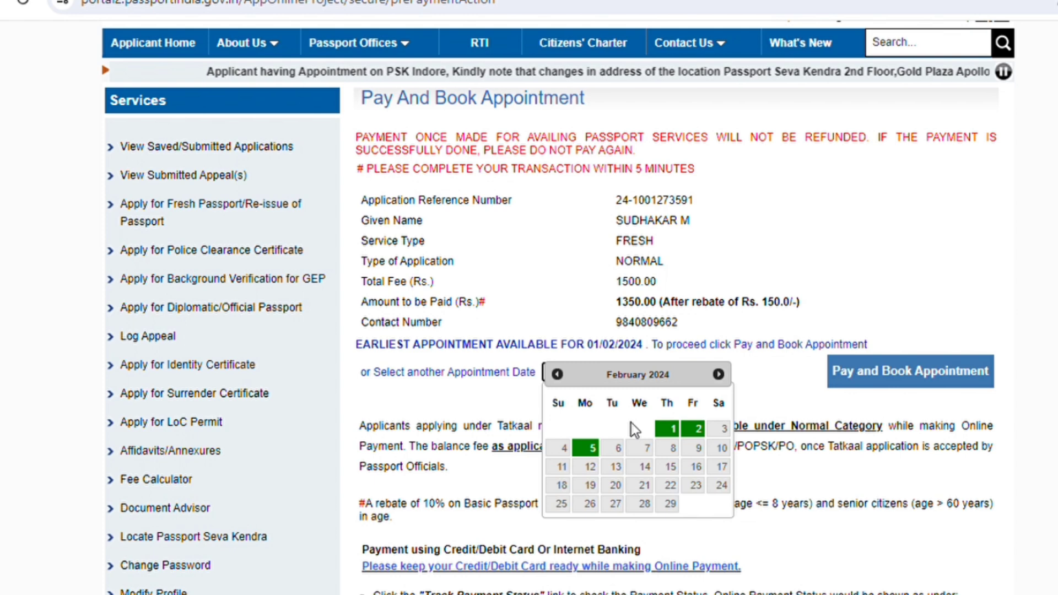
{"action": "left_click", "coordinate": [599, 450]}
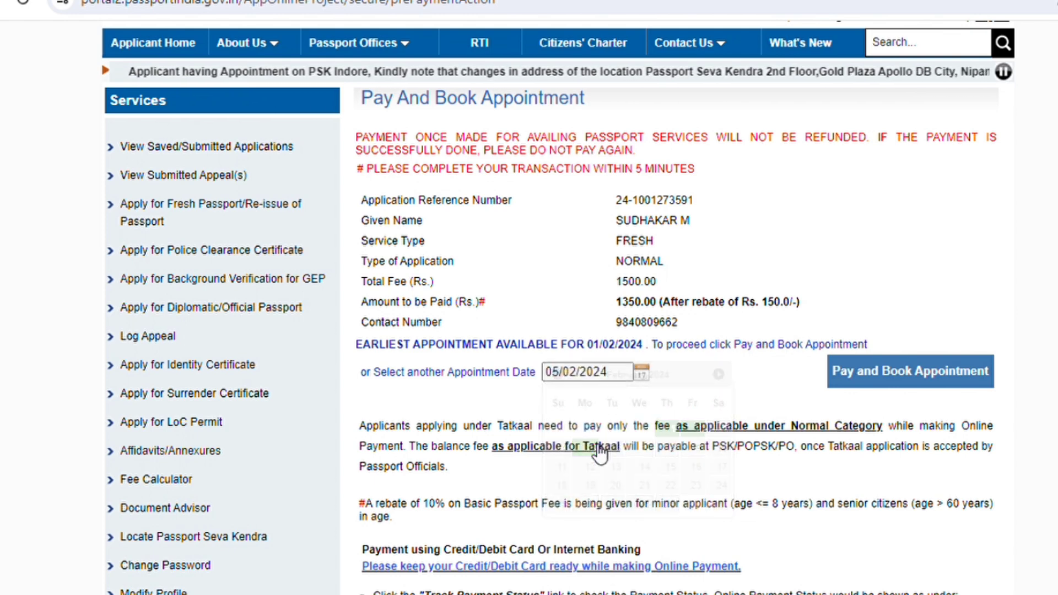
{"action": "scroll", "coordinate": [771, 363], "scroll_direction": "down", "scroll_amount": 1}
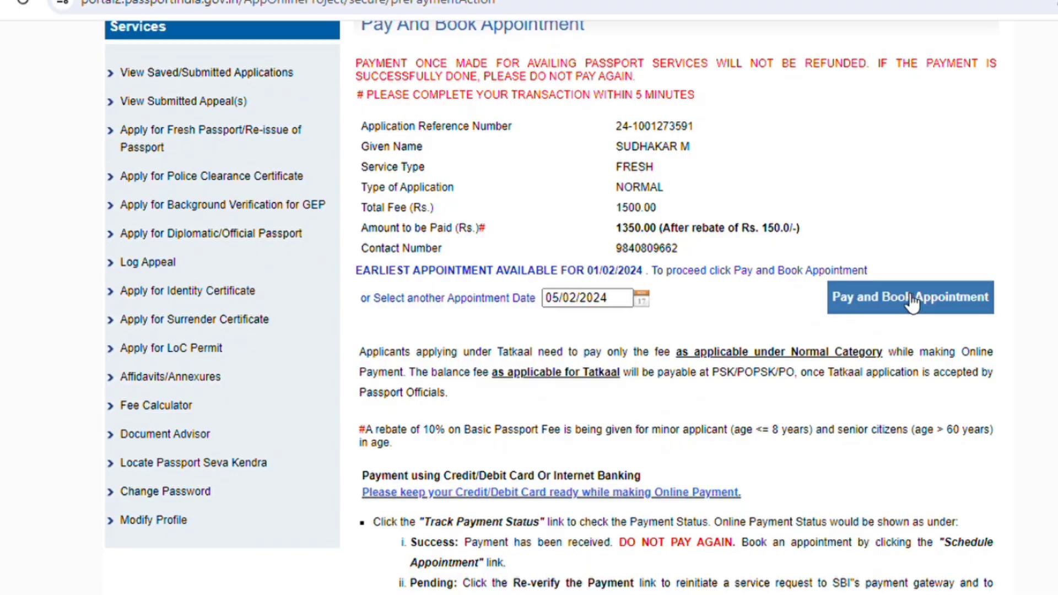
{"action": "left_click", "coordinate": [912, 302]}
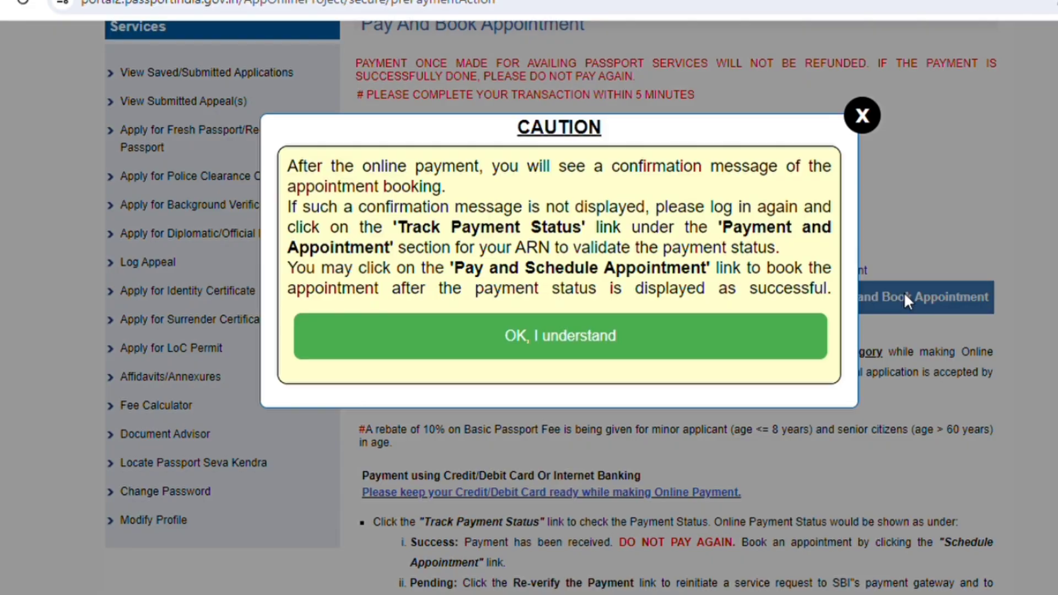
{"action": "left_click", "coordinate": [636, 332]}
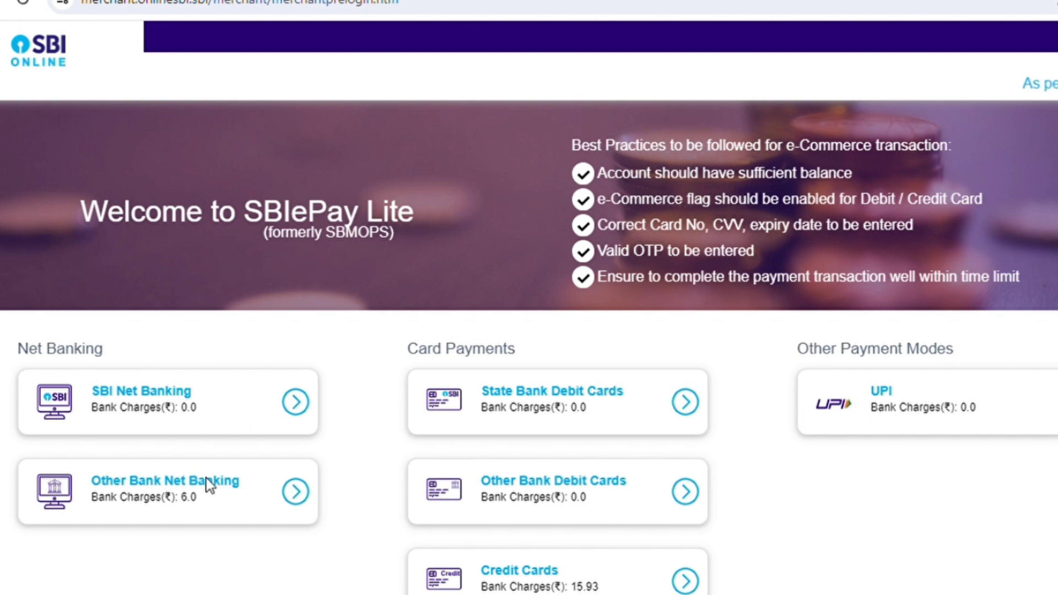
Make the payment via Other Bank Net Banking with Standard Chartered Bank [Retail].
{"action": "scroll", "coordinate": [842, 412], "scroll_direction": "down", "scroll_amount": 1}
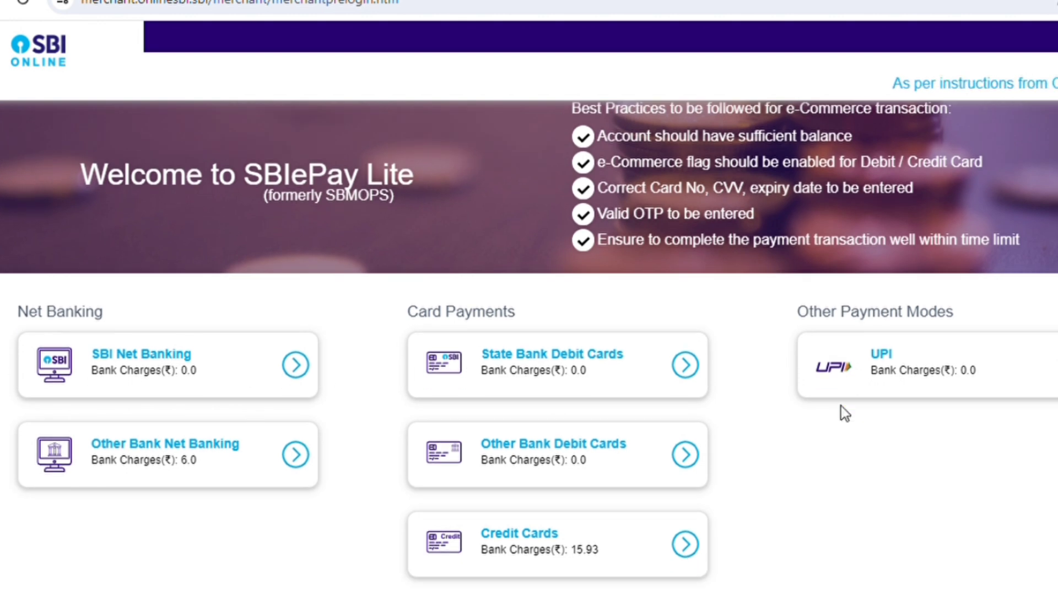
{"action": "left_click", "coordinate": [208, 444]}
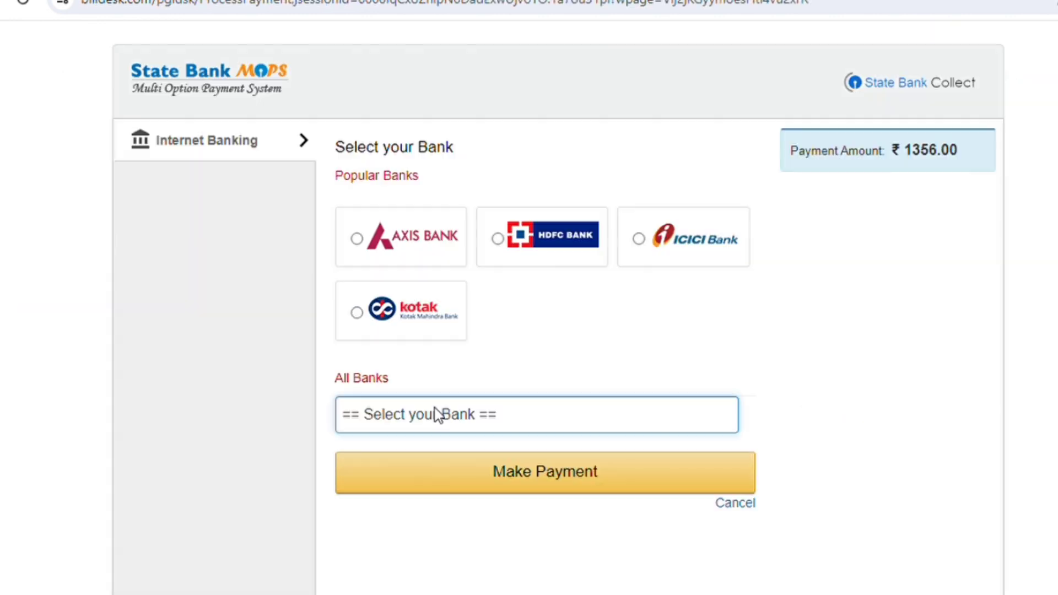
{"action": "left_click", "coordinate": [434, 413]}
{"action": "key", "text": "s"}
{"action": "key", "text": "o"}
{"action": "key", "text": "s"}
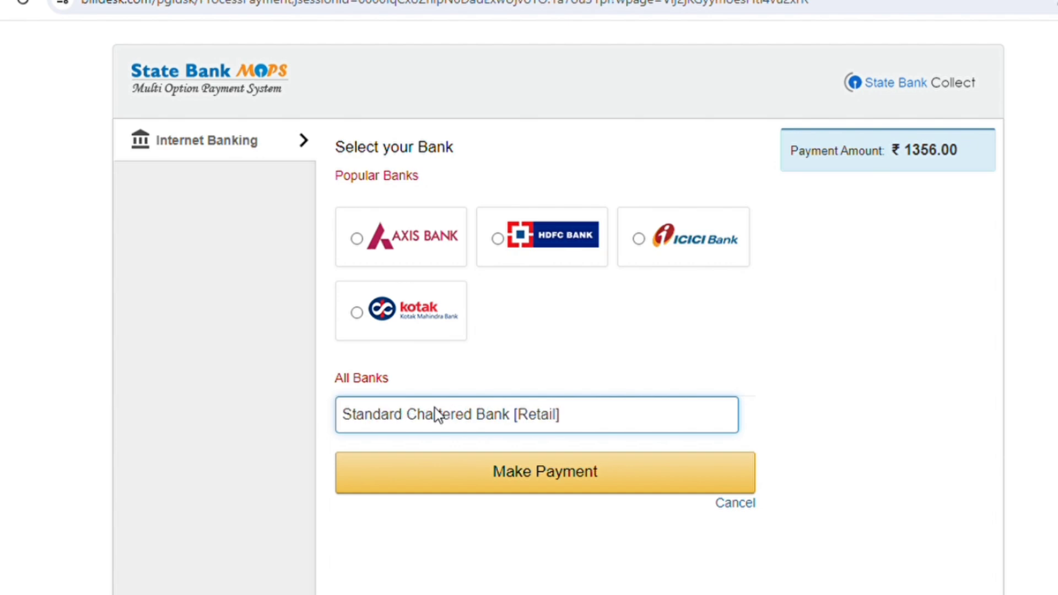
{"action": "left_click", "coordinate": [504, 465]}
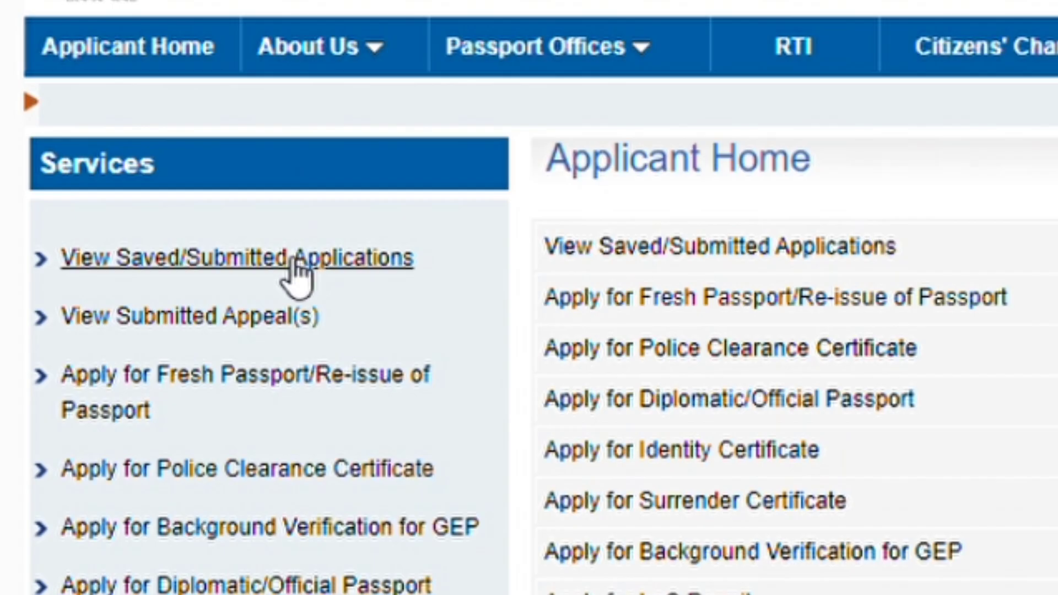
Select the new ARN among saved applications and track its payment status under Payment and Appointment.
{"action": "left_click", "coordinate": [295, 265]}
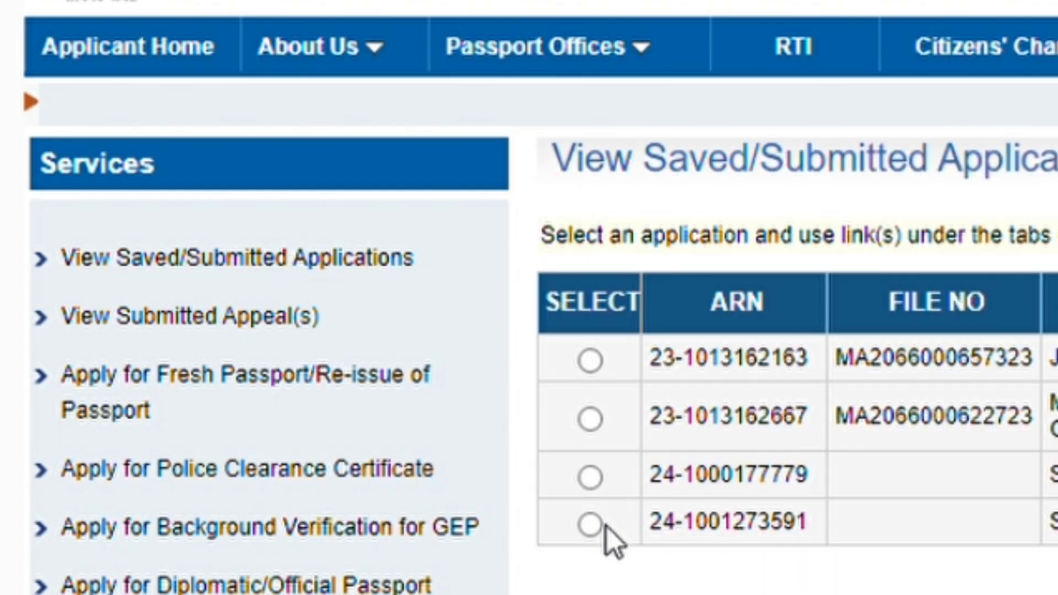
{"action": "left_click", "coordinate": [591, 526]}
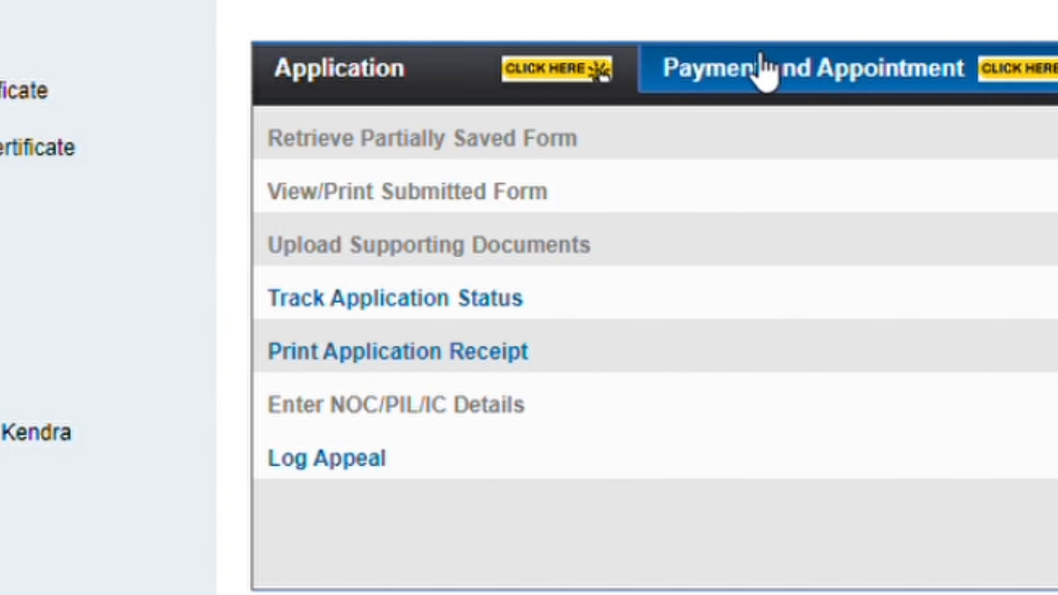
{"action": "left_click", "coordinate": [761, 55]}
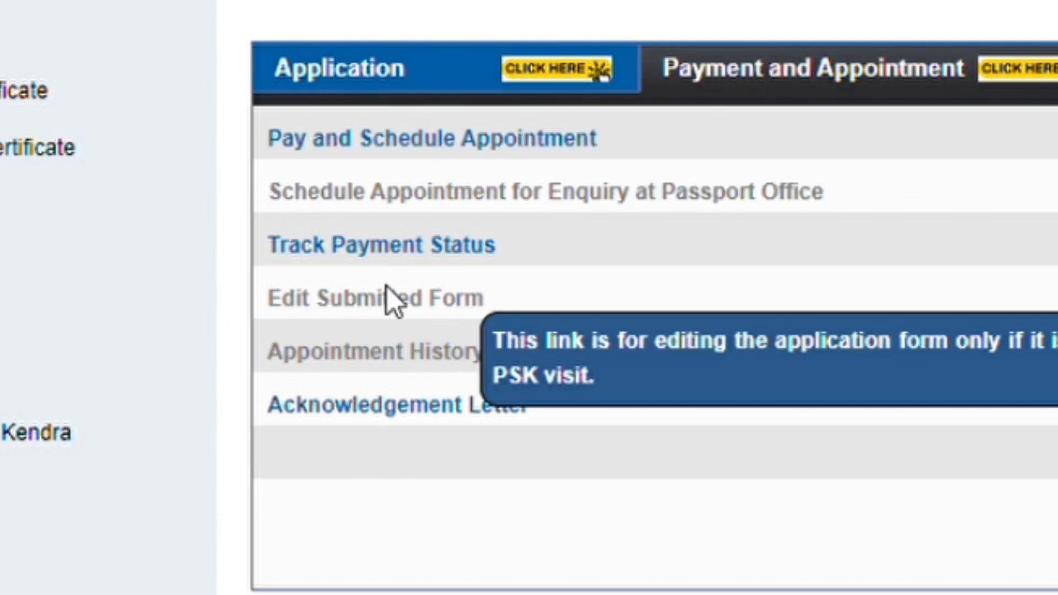
{"action": "left_click", "coordinate": [417, 270]}
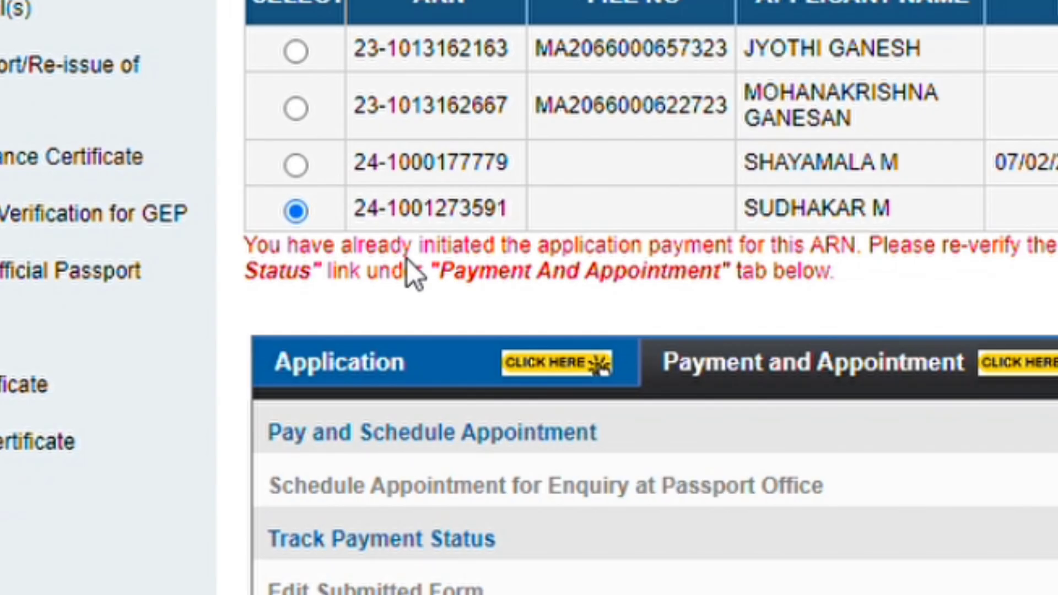